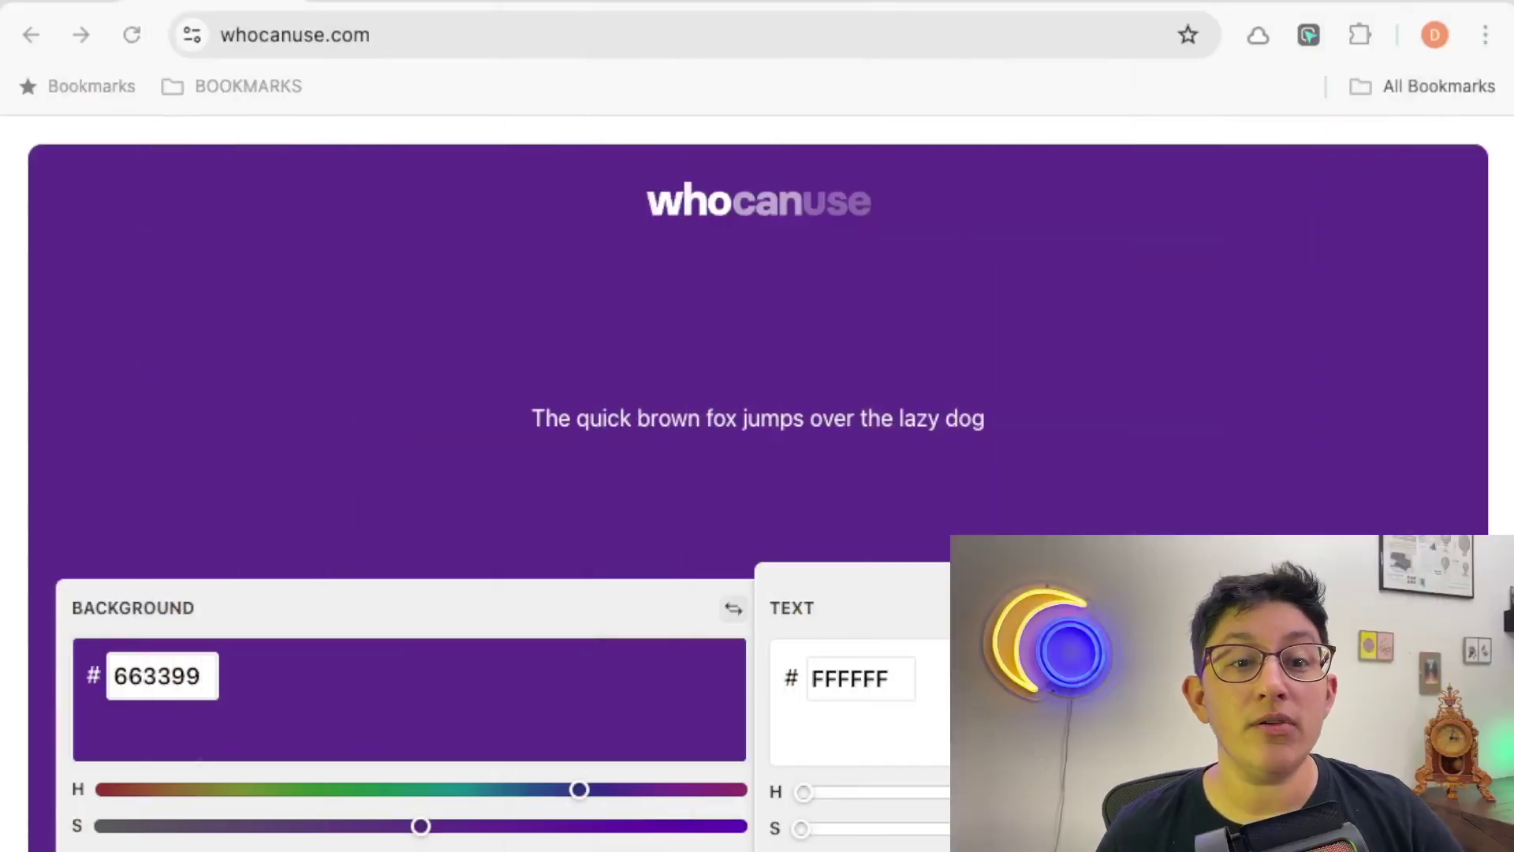
# Step: Make the whocanuse sample text black 000000 on 663399 purple and review the failing vision results
pyautogui.scroll(-5, 757, 473)
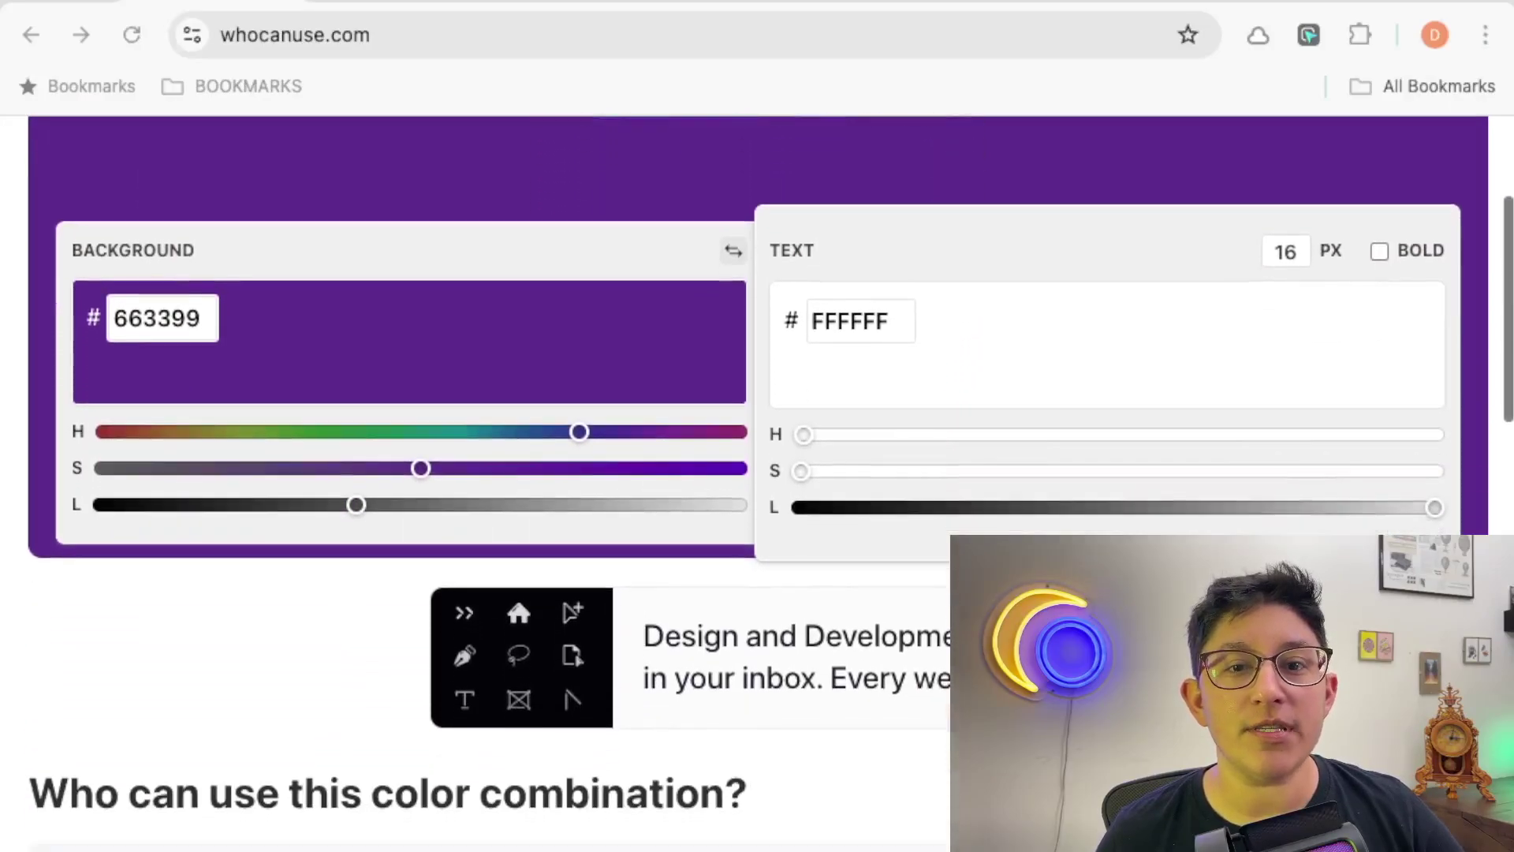
pyautogui.scroll(-15, 757, 473)
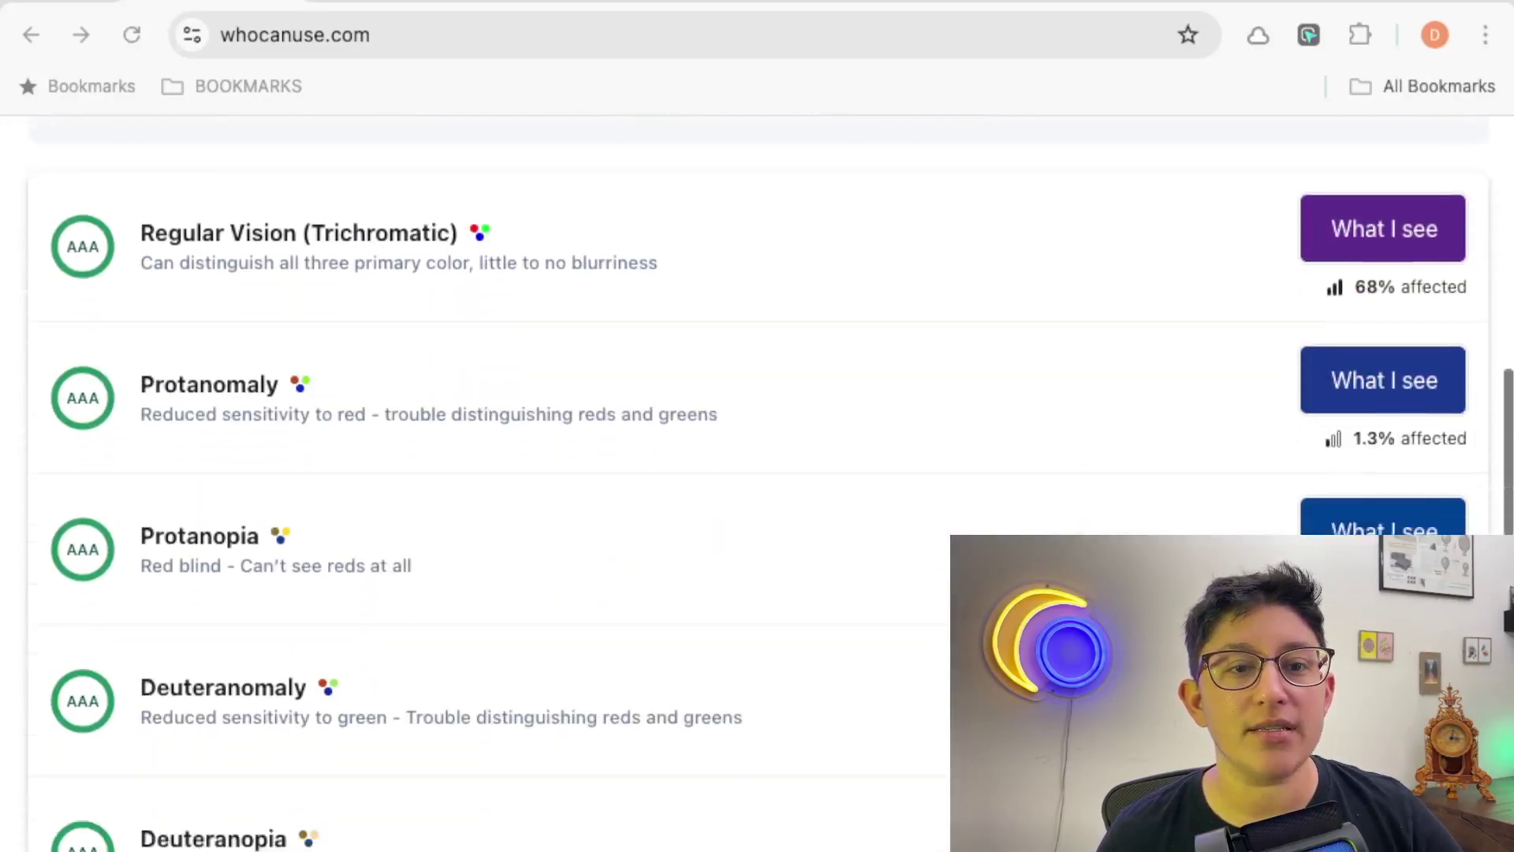
pyautogui.scroll(-10, 758, 474)
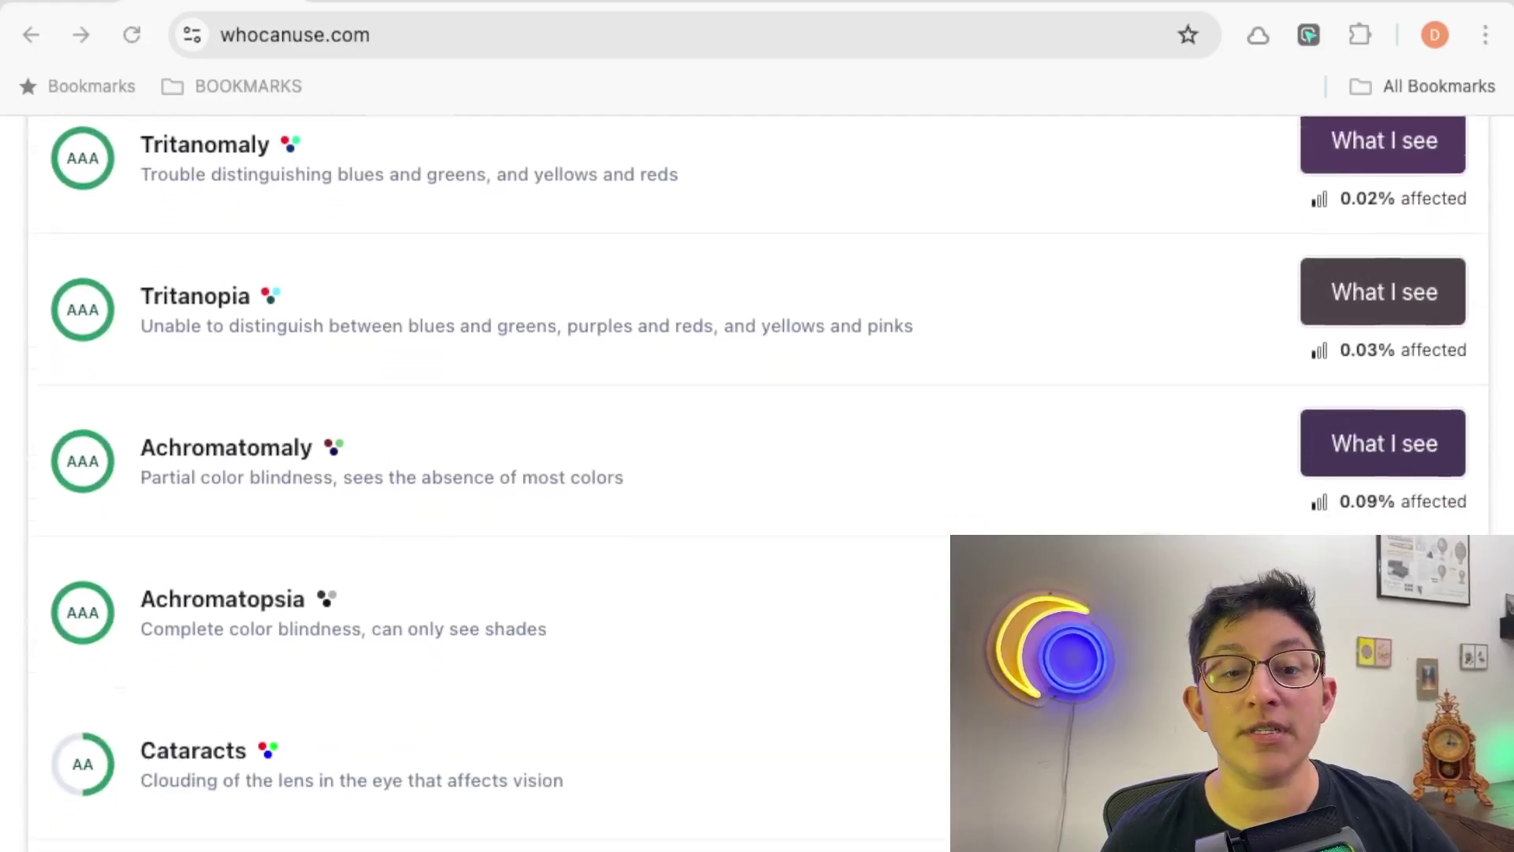
pyautogui.scroll(-5, 757, 473)
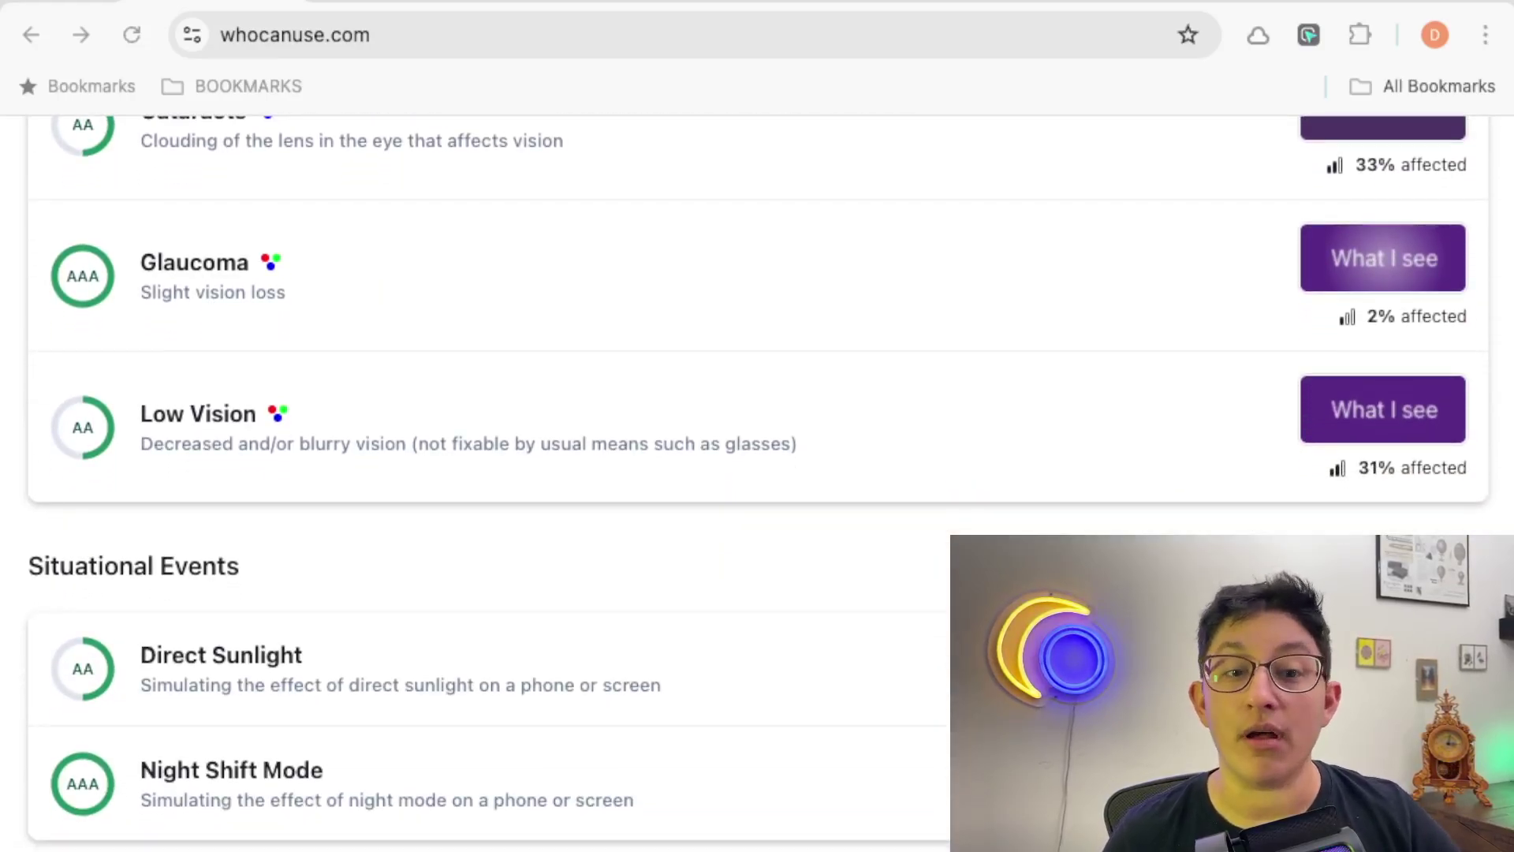
pyautogui.scroll(-4, 757, 473)
pyautogui.scroll(20, 757, 473)
pyautogui.scroll(5, 757, 474)
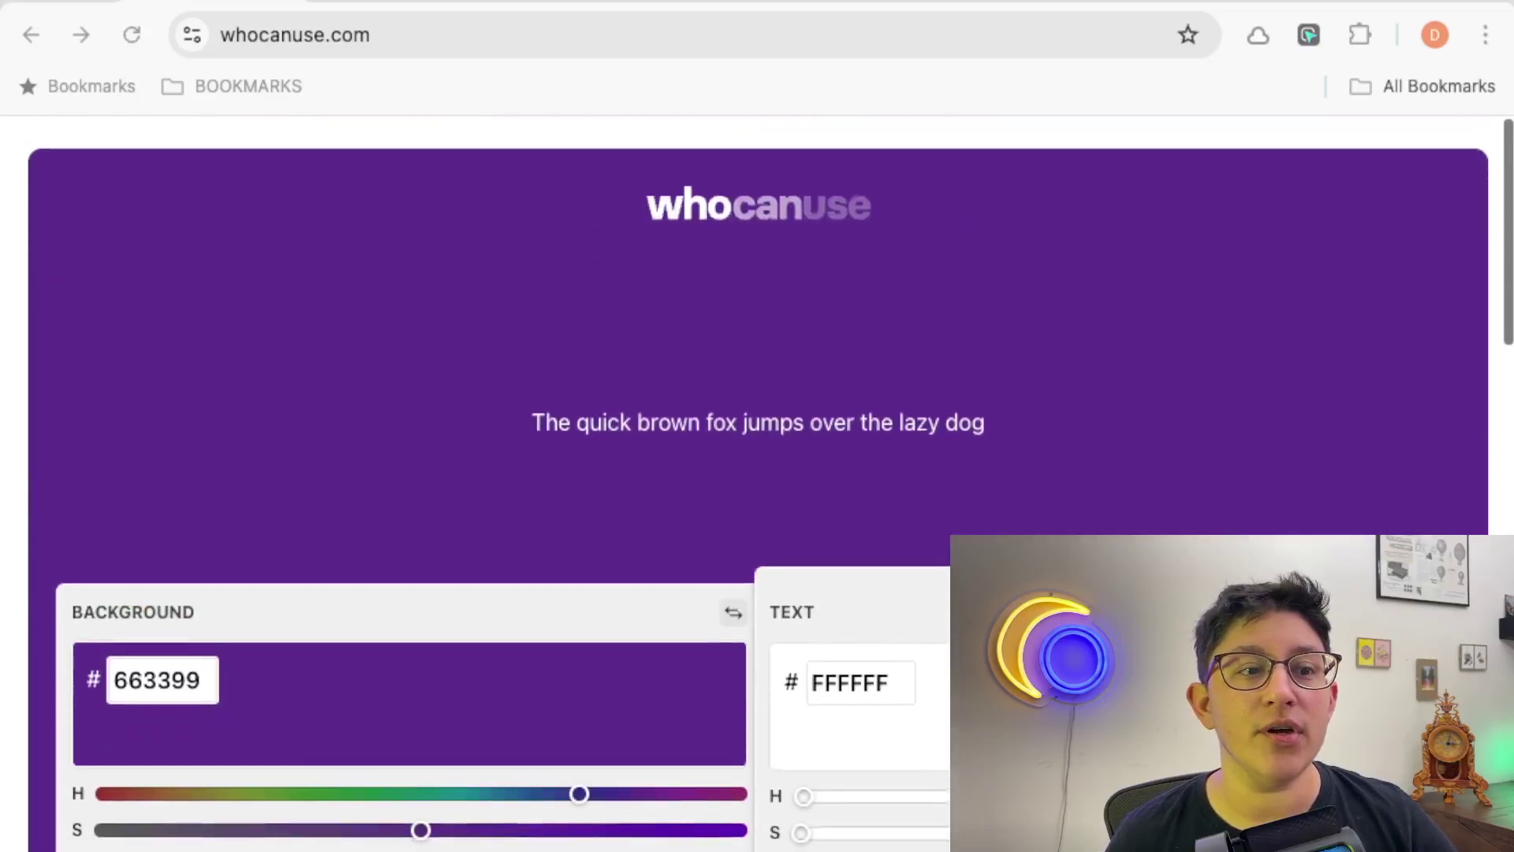
pyautogui.scroll(-3, 757, 473)
pyautogui.moveTo(1444, 632); pyautogui.dragTo(802, 632)
pyautogui.scroll(-2, 801, 632)
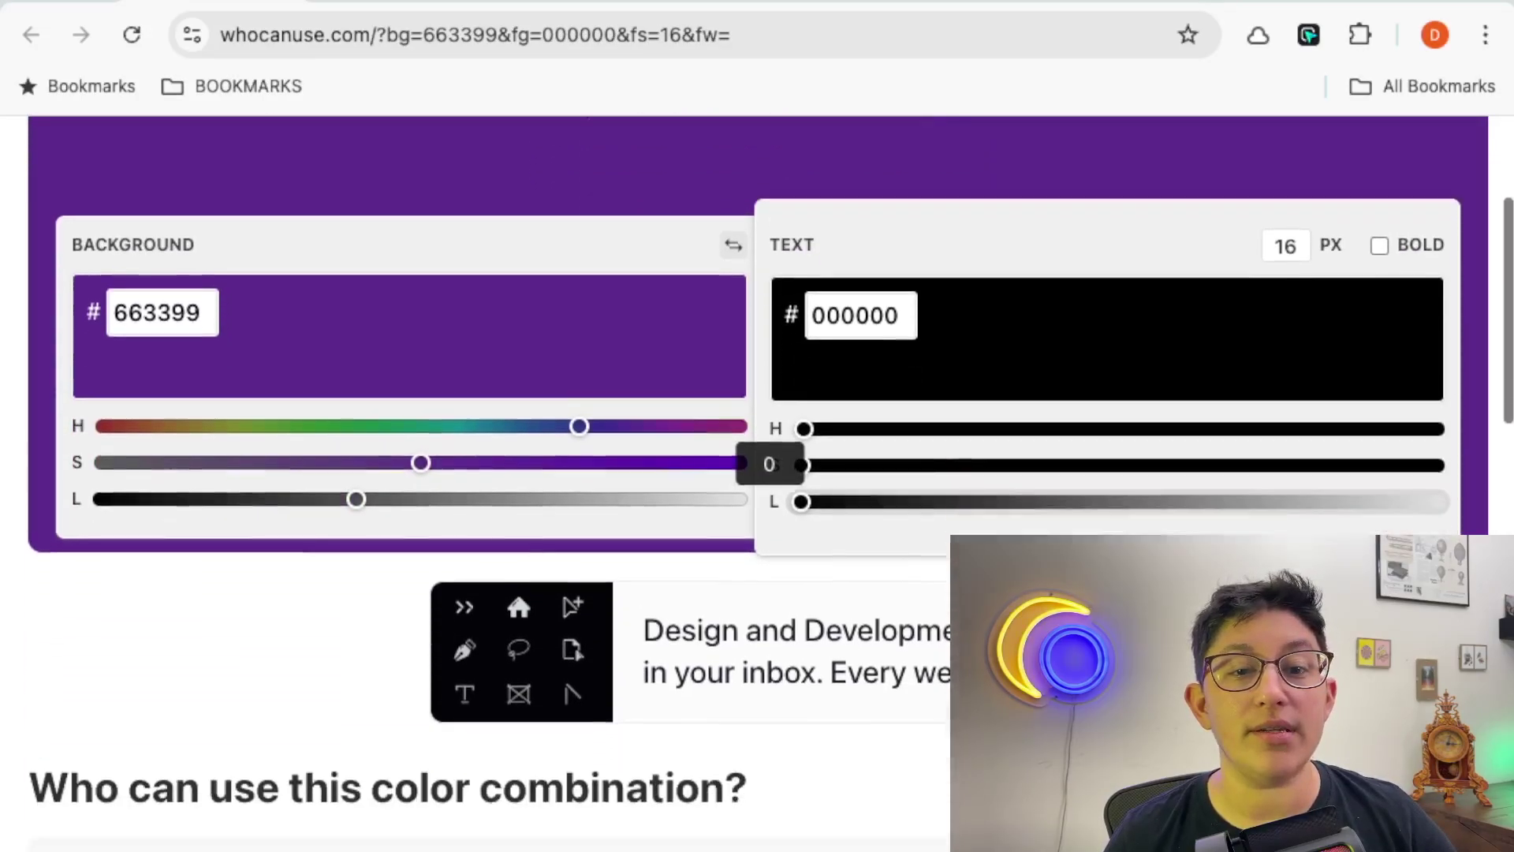
pyautogui.scroll(-10, 757, 474)
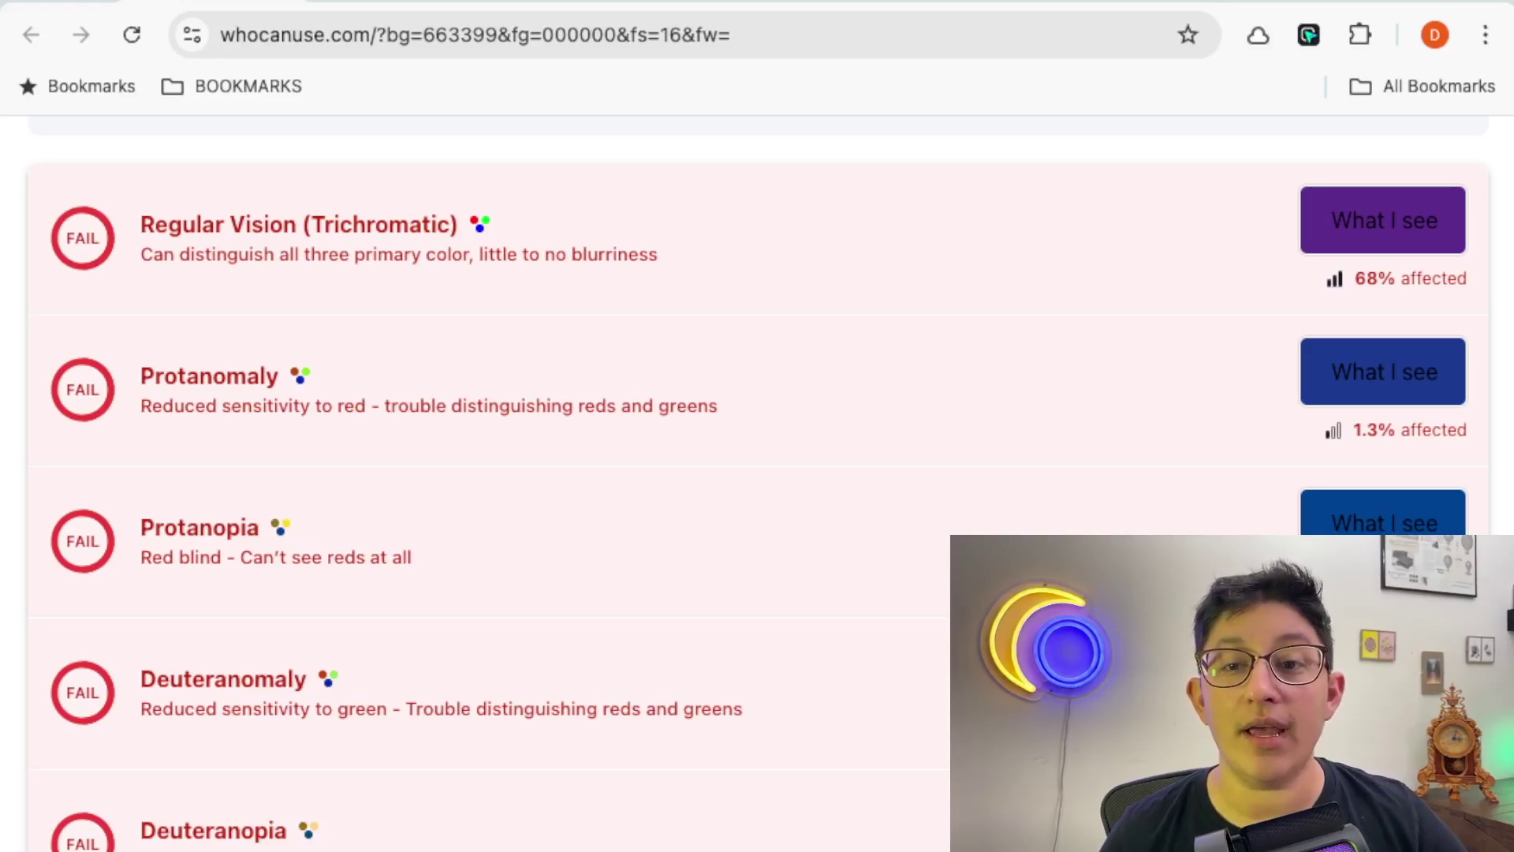
# Step: Lighten the sample text to grey BDBDBD on the 663399 purple background
pyautogui.scroll(-15, 757, 484)
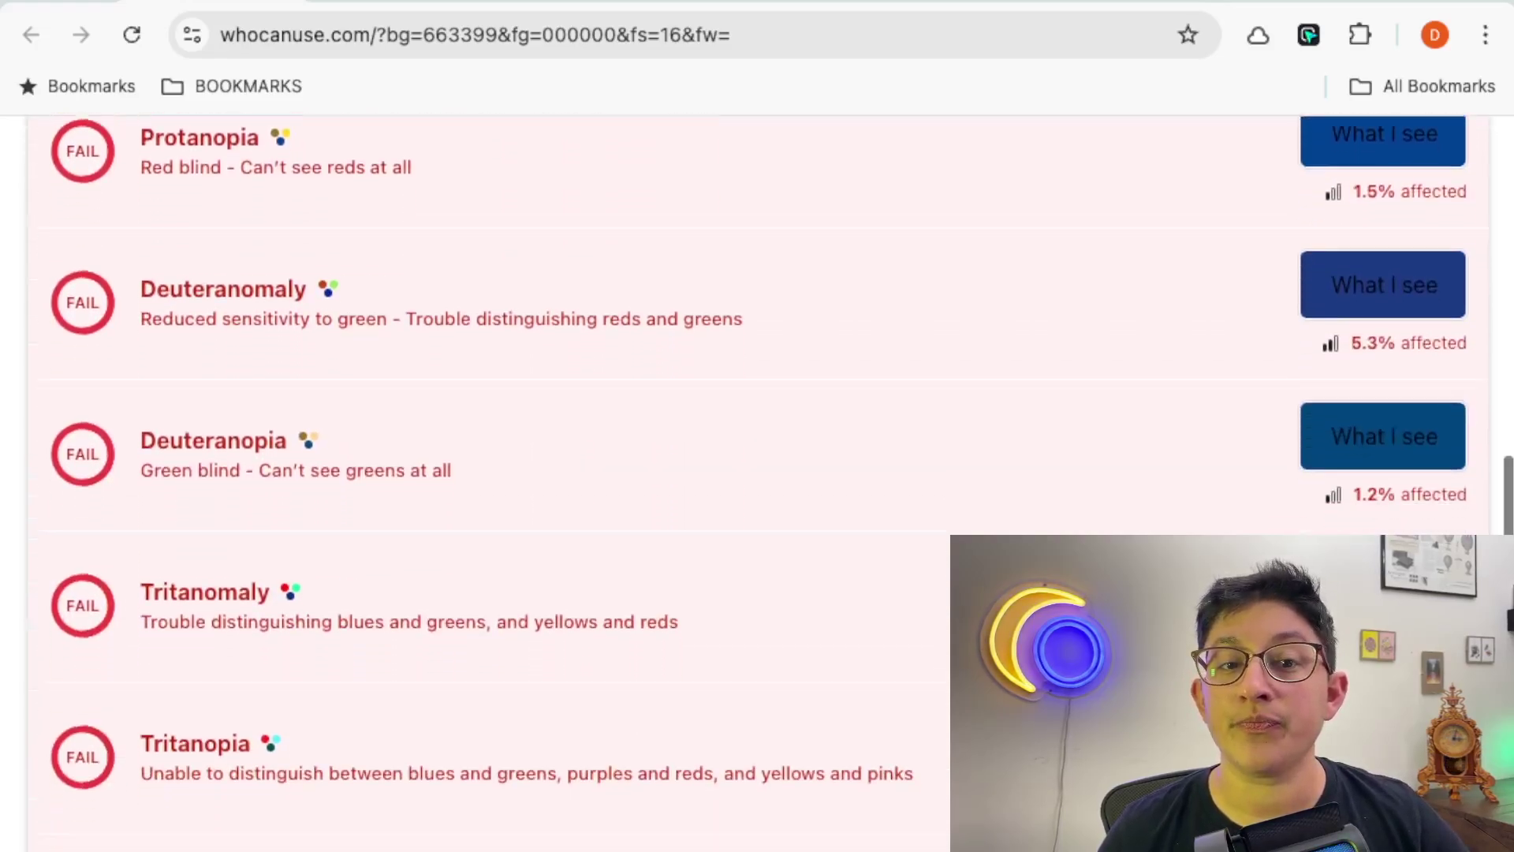
pyautogui.scroll(-8, 757, 469)
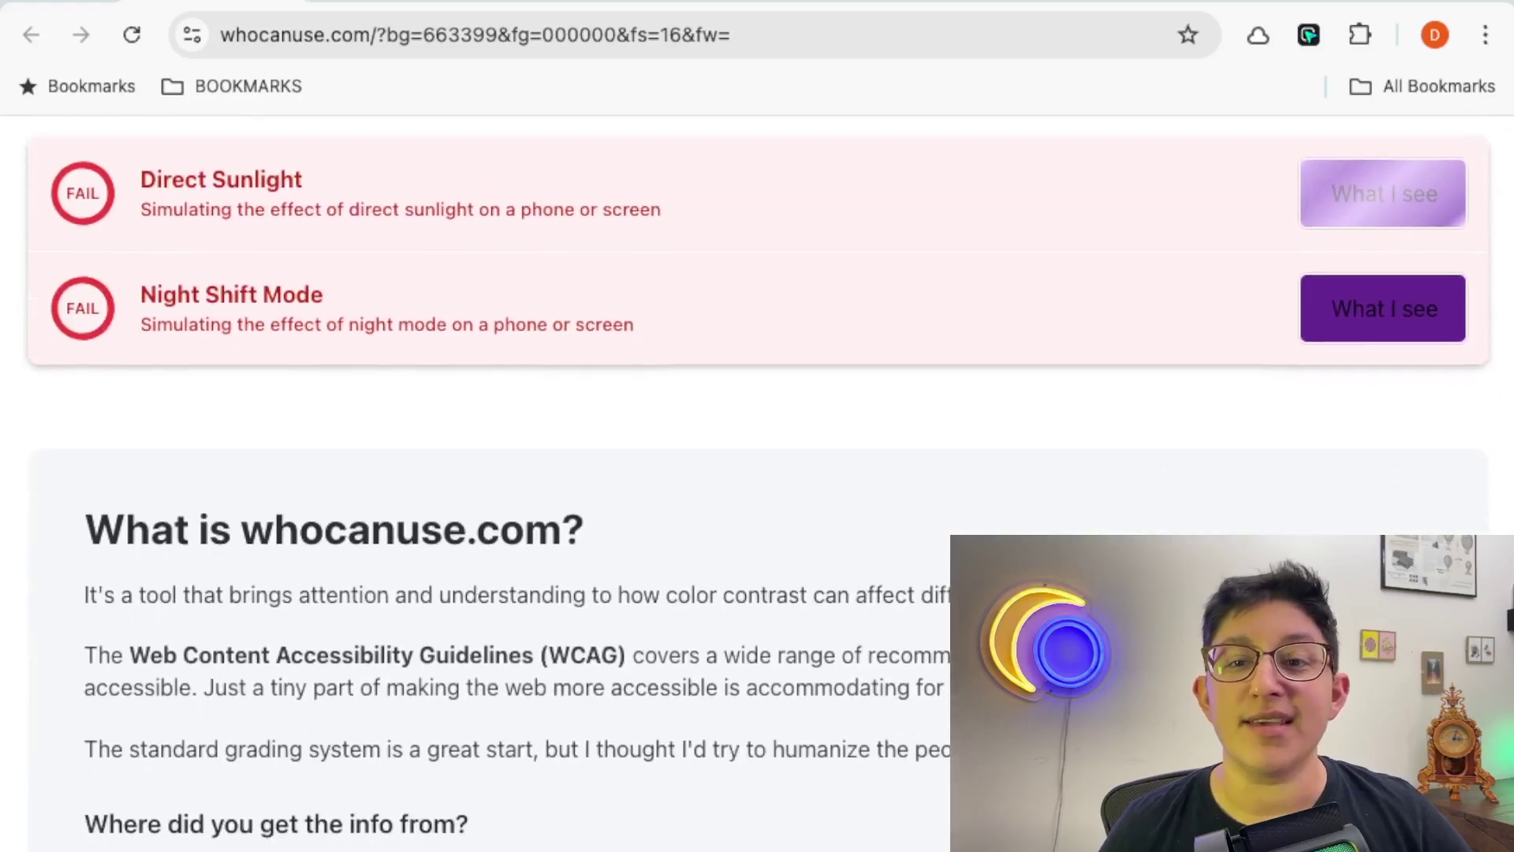
pyautogui.scroll(20, 757, 484)
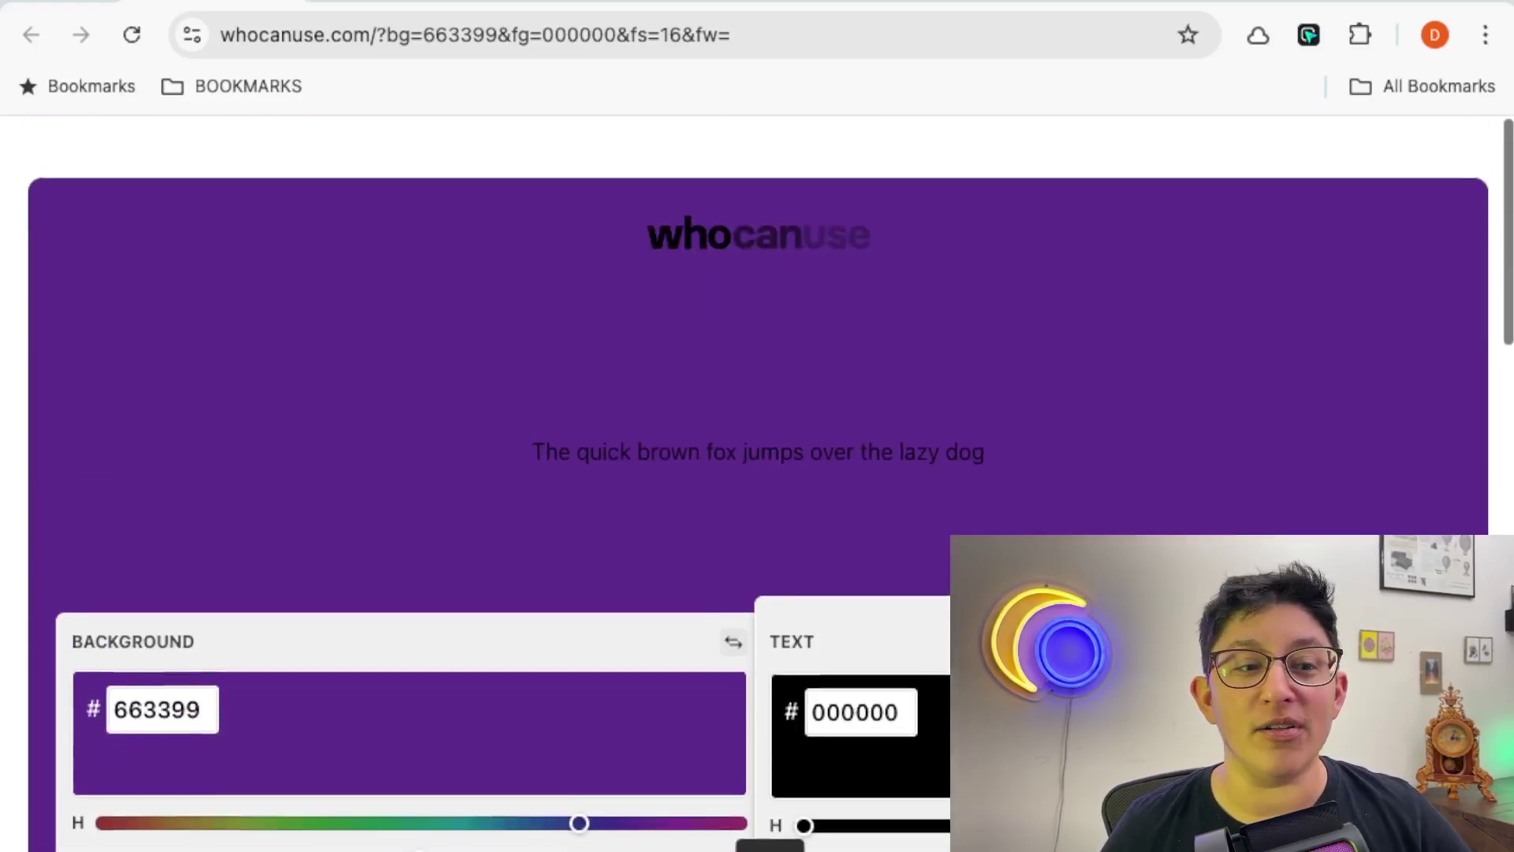
pyautogui.scroll(-1, 757, 483)
pyautogui.moveTo(797, 848); pyautogui.dragTo(1276, 848)
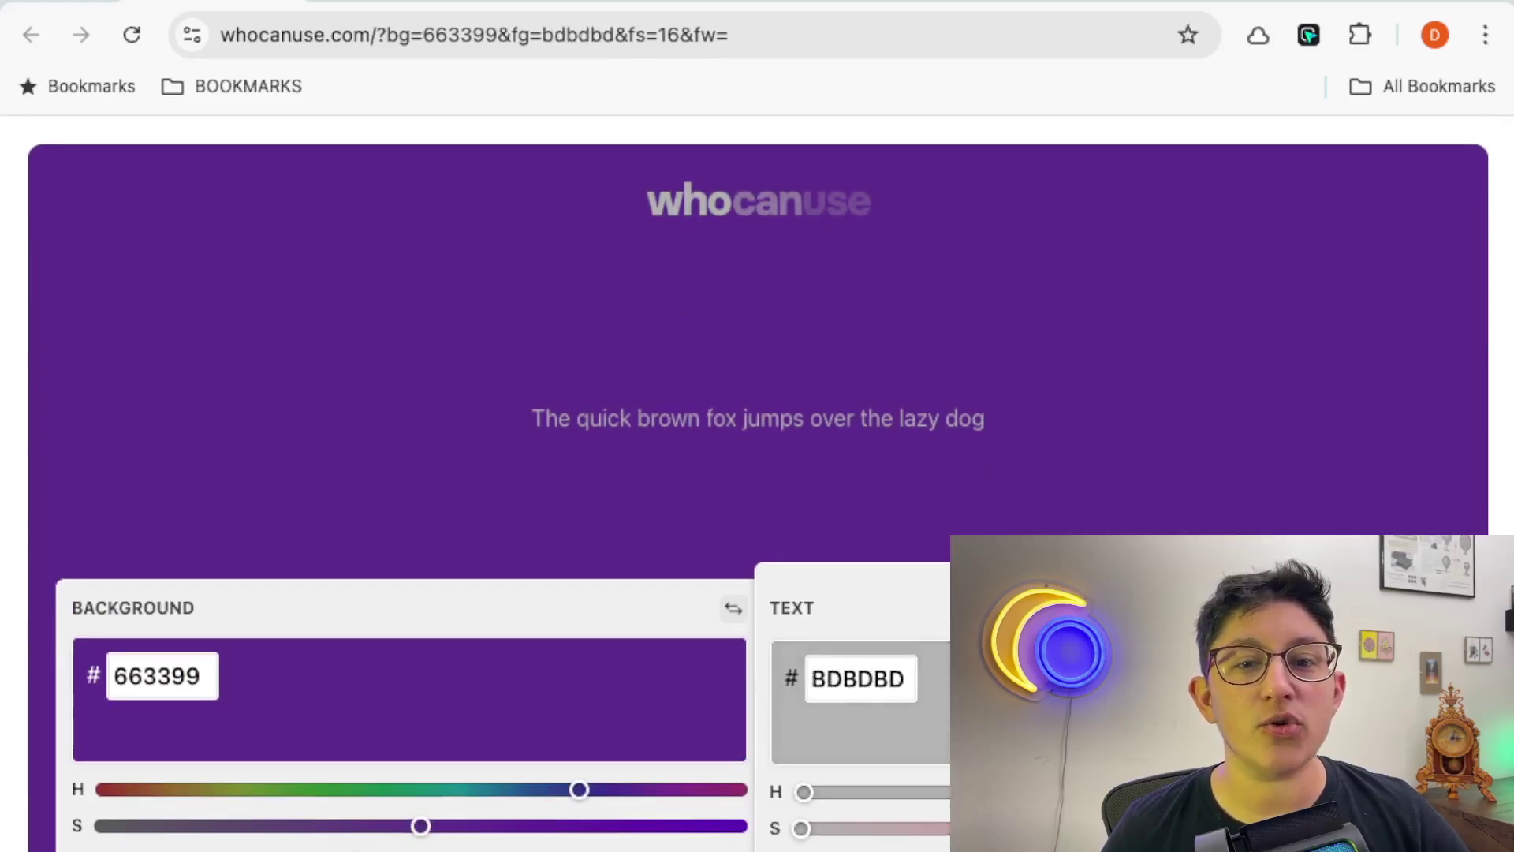
# Step: Review the vision-type results for BDBDBD text on 663399 purple
pyautogui.scroll(-15, 757, 483)
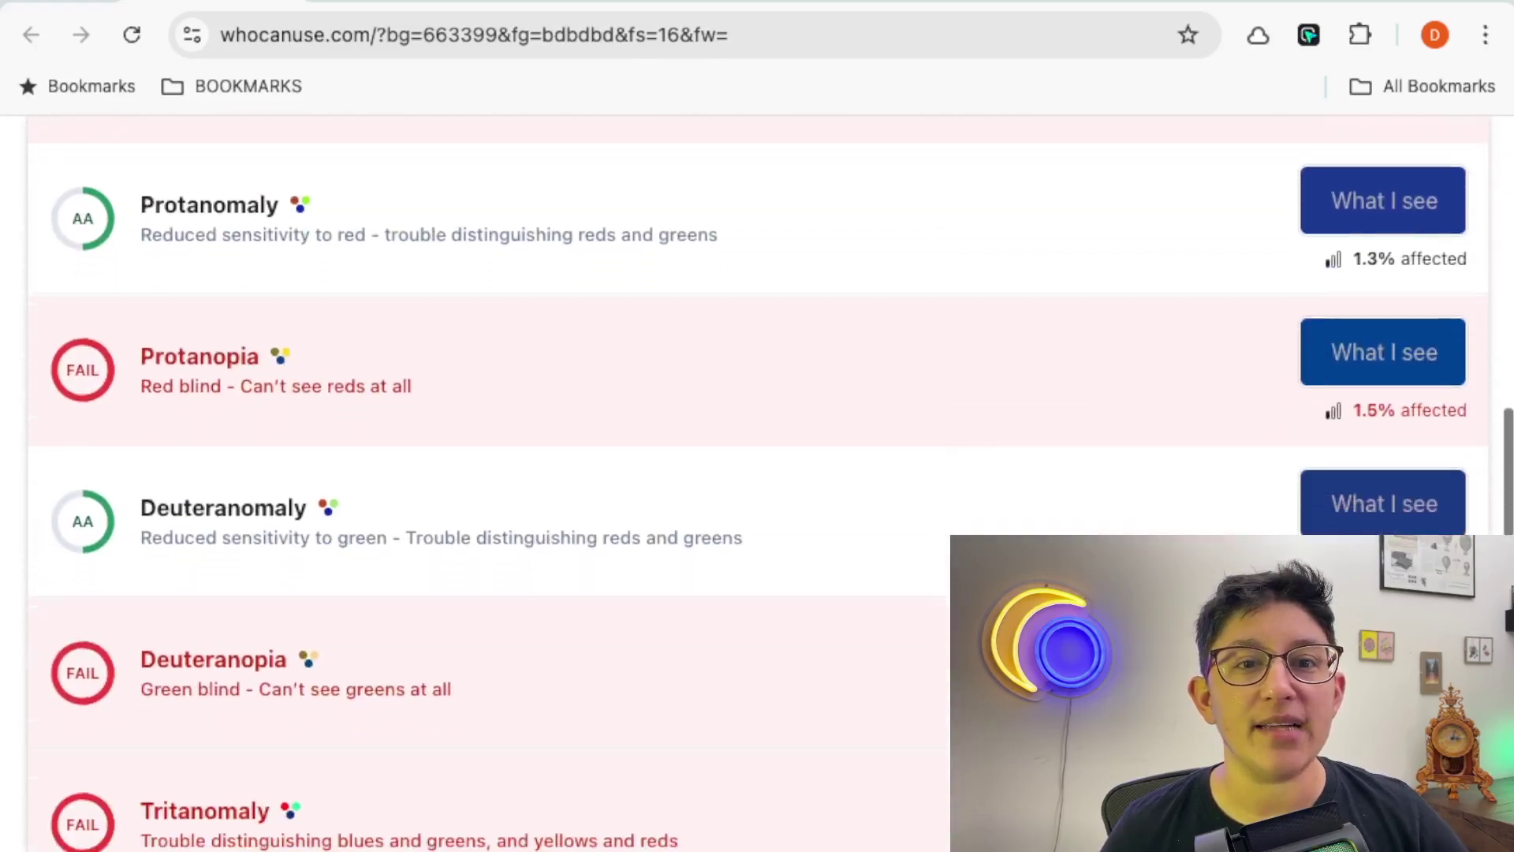
pyautogui.scroll(-5, 757, 483)
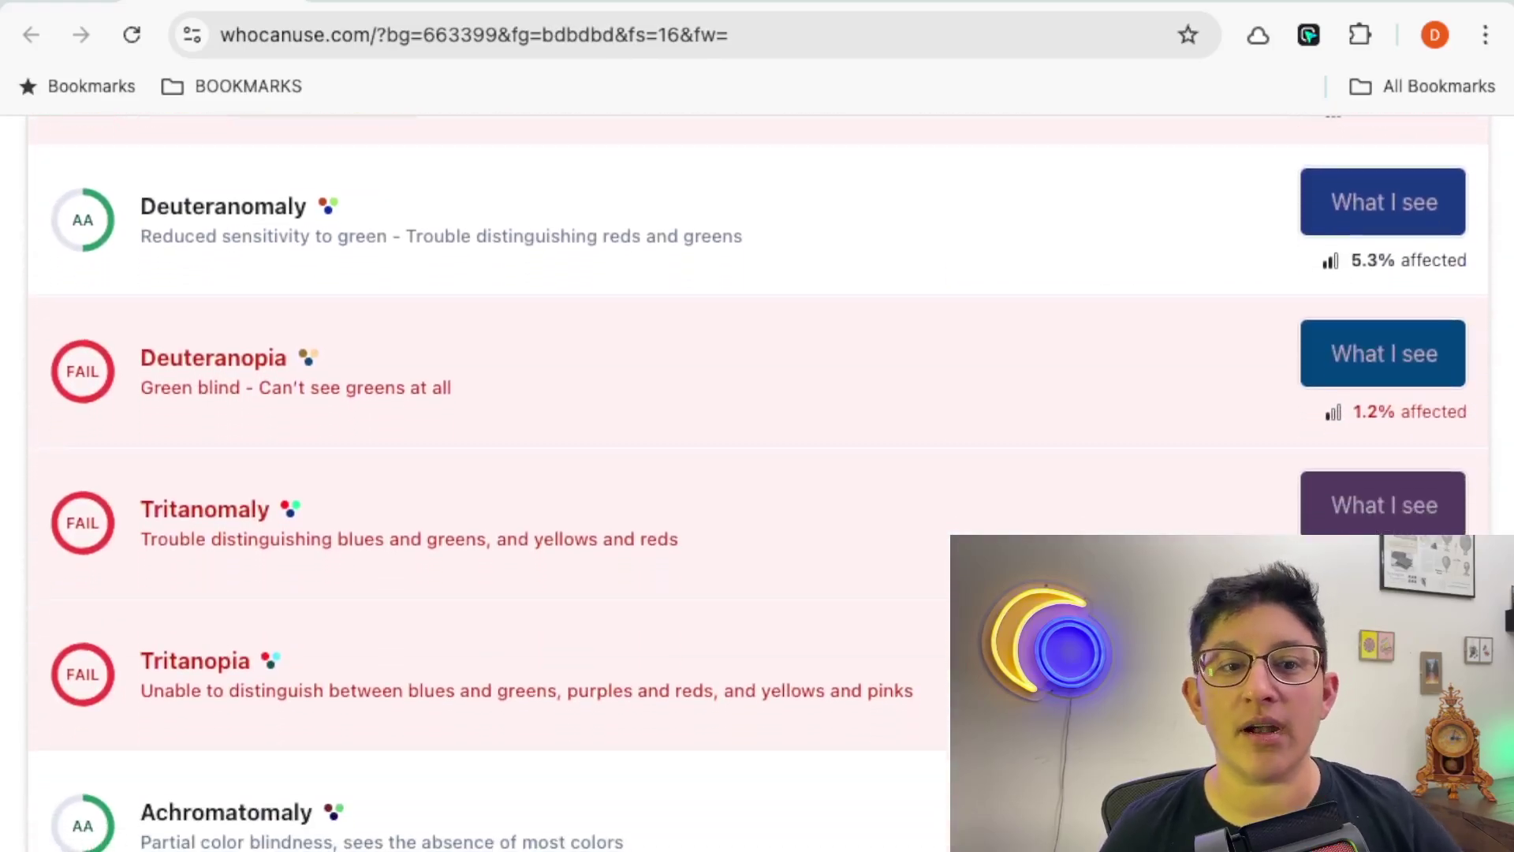
pyautogui.scroll(-5, 757, 484)
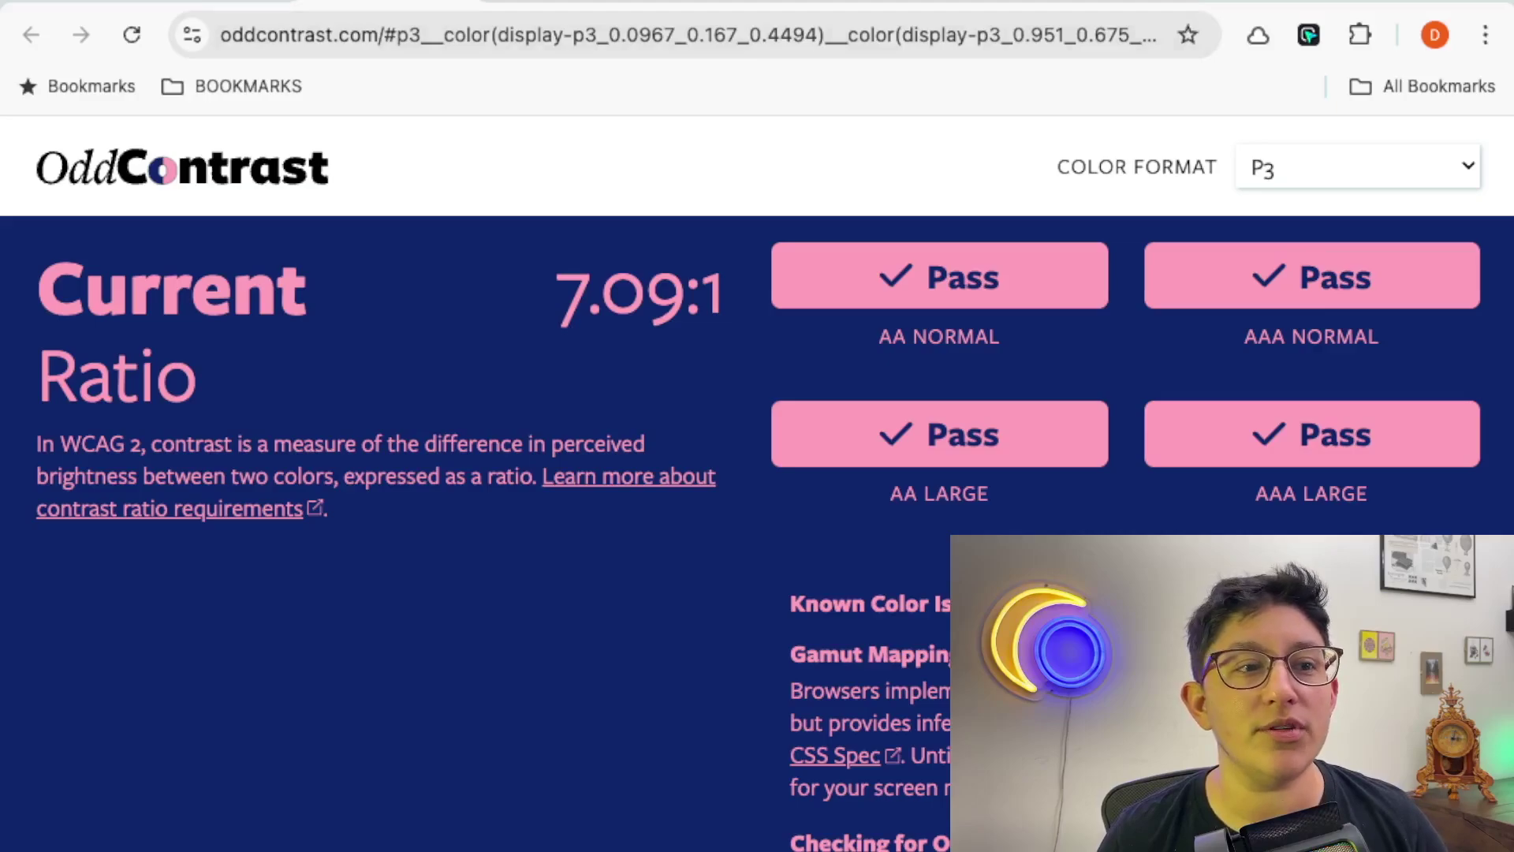
# Step: Switch the OddContrast colour format from P3 to LCH, then to Hex (#132b77 and #ffa8c1)
pyautogui.click(1357, 167)
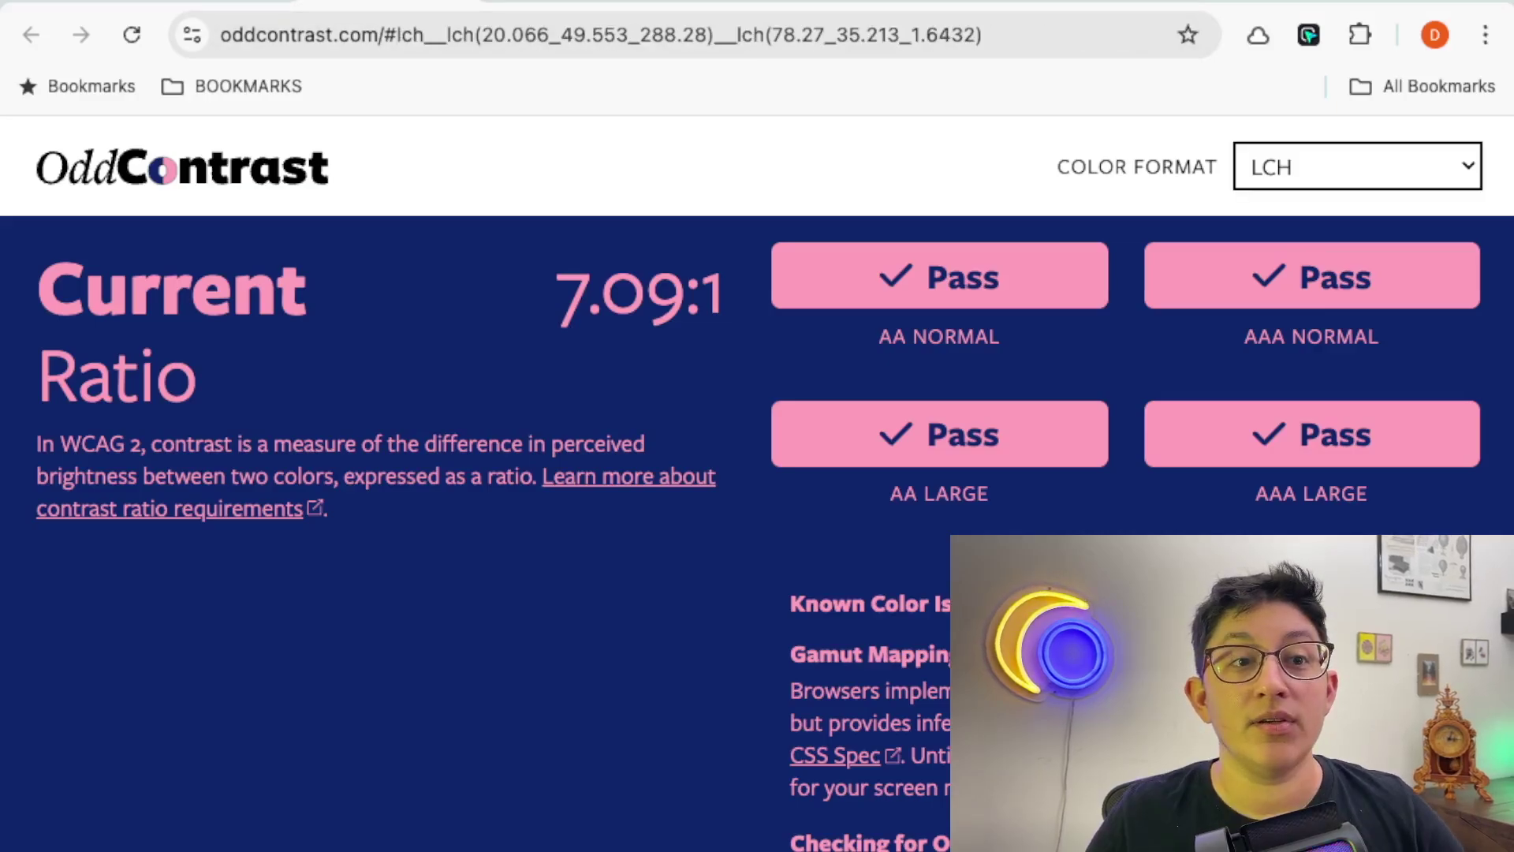
pyautogui.press('Up')
pyautogui.scroll(-10, 757, 473)
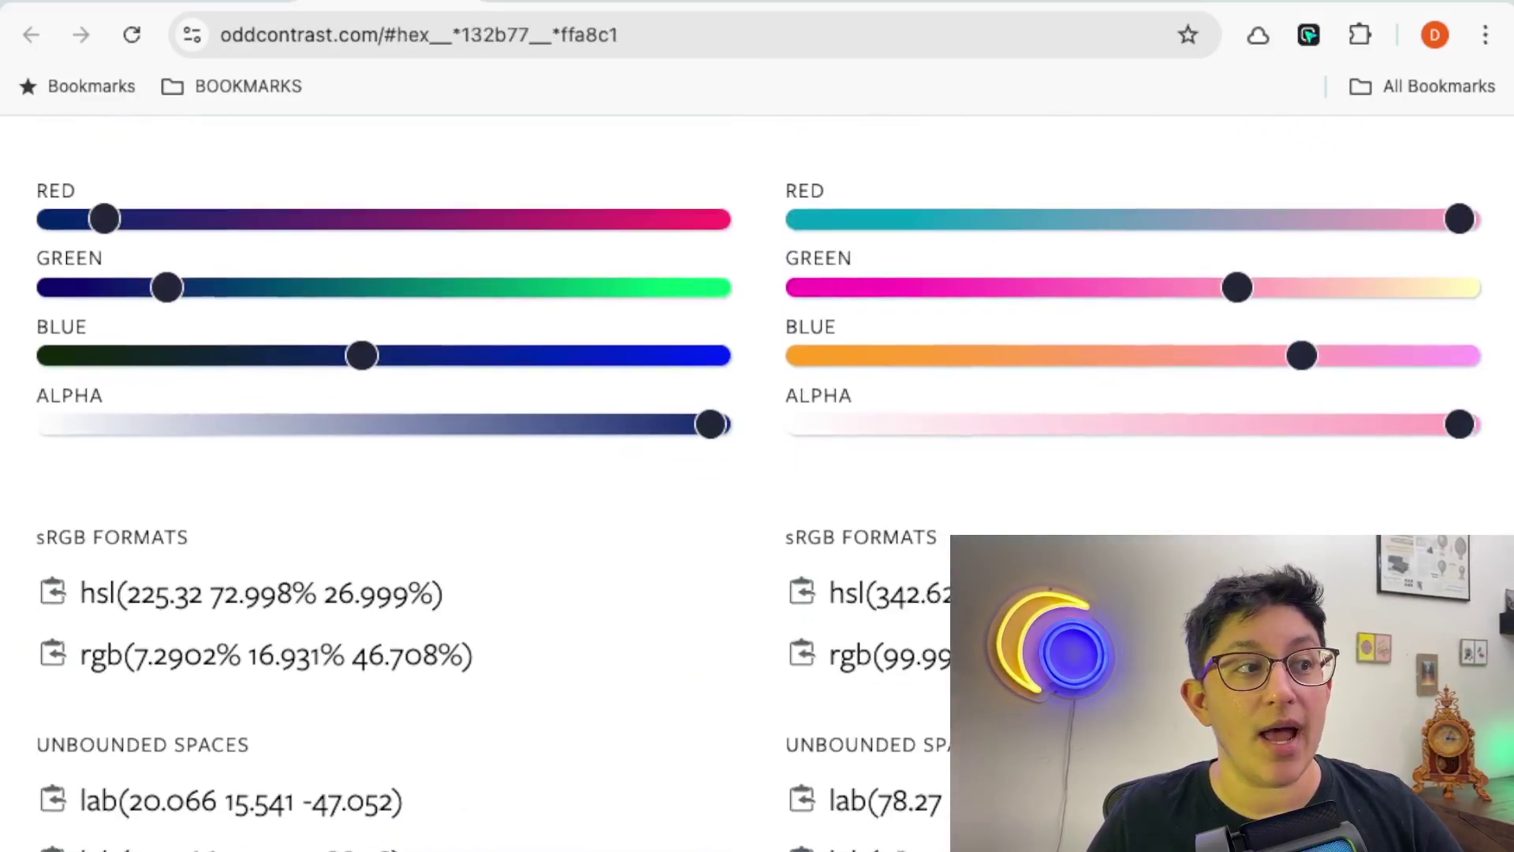
pyautogui.scroll(1, 757, 473)
pyautogui.scroll(-5, 757, 473)
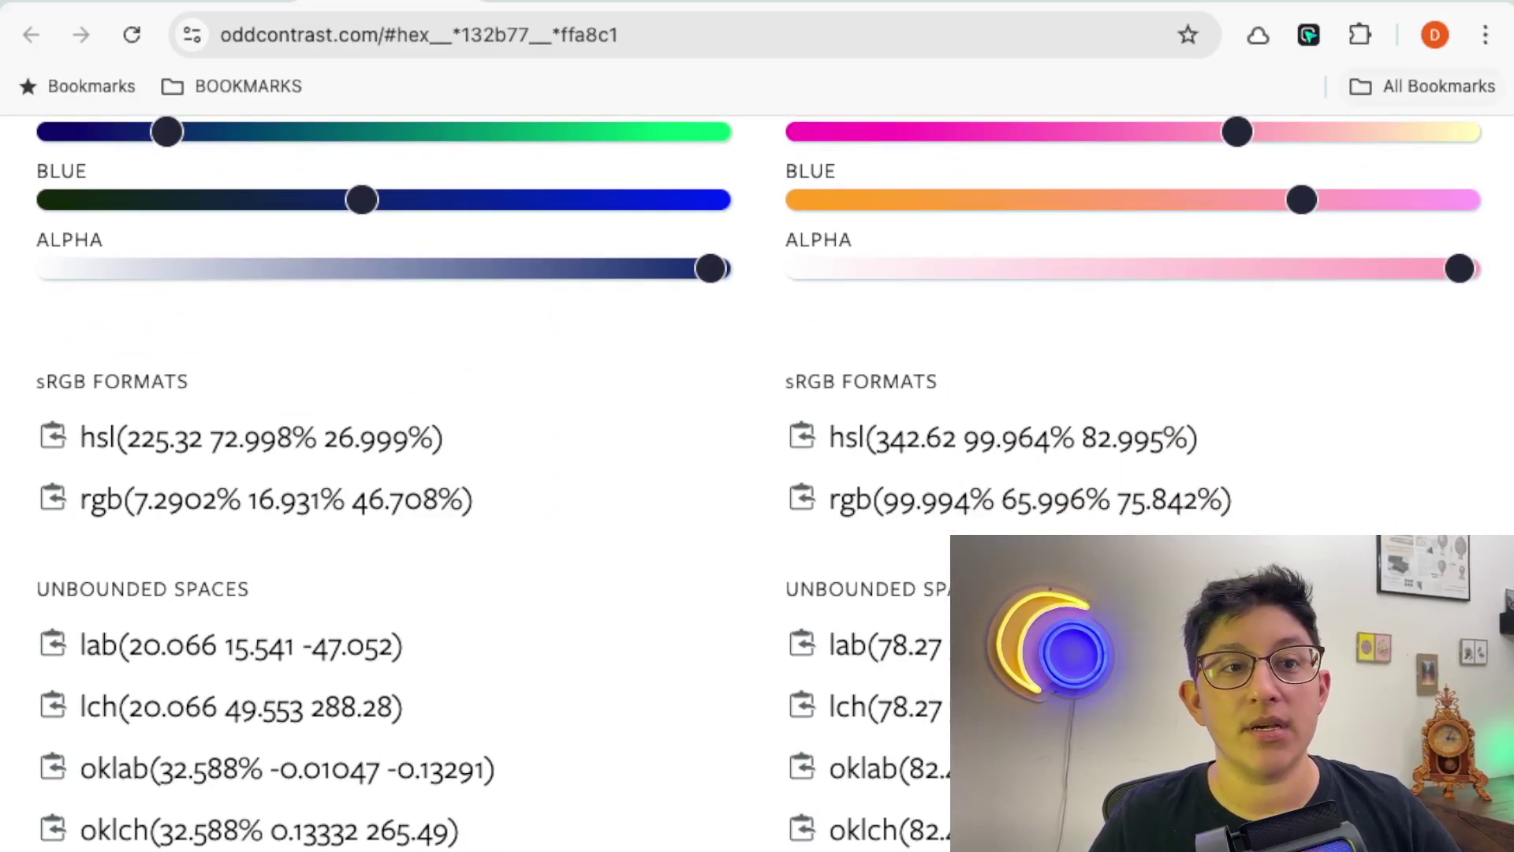
pyautogui.scroll(20, 757, 474)
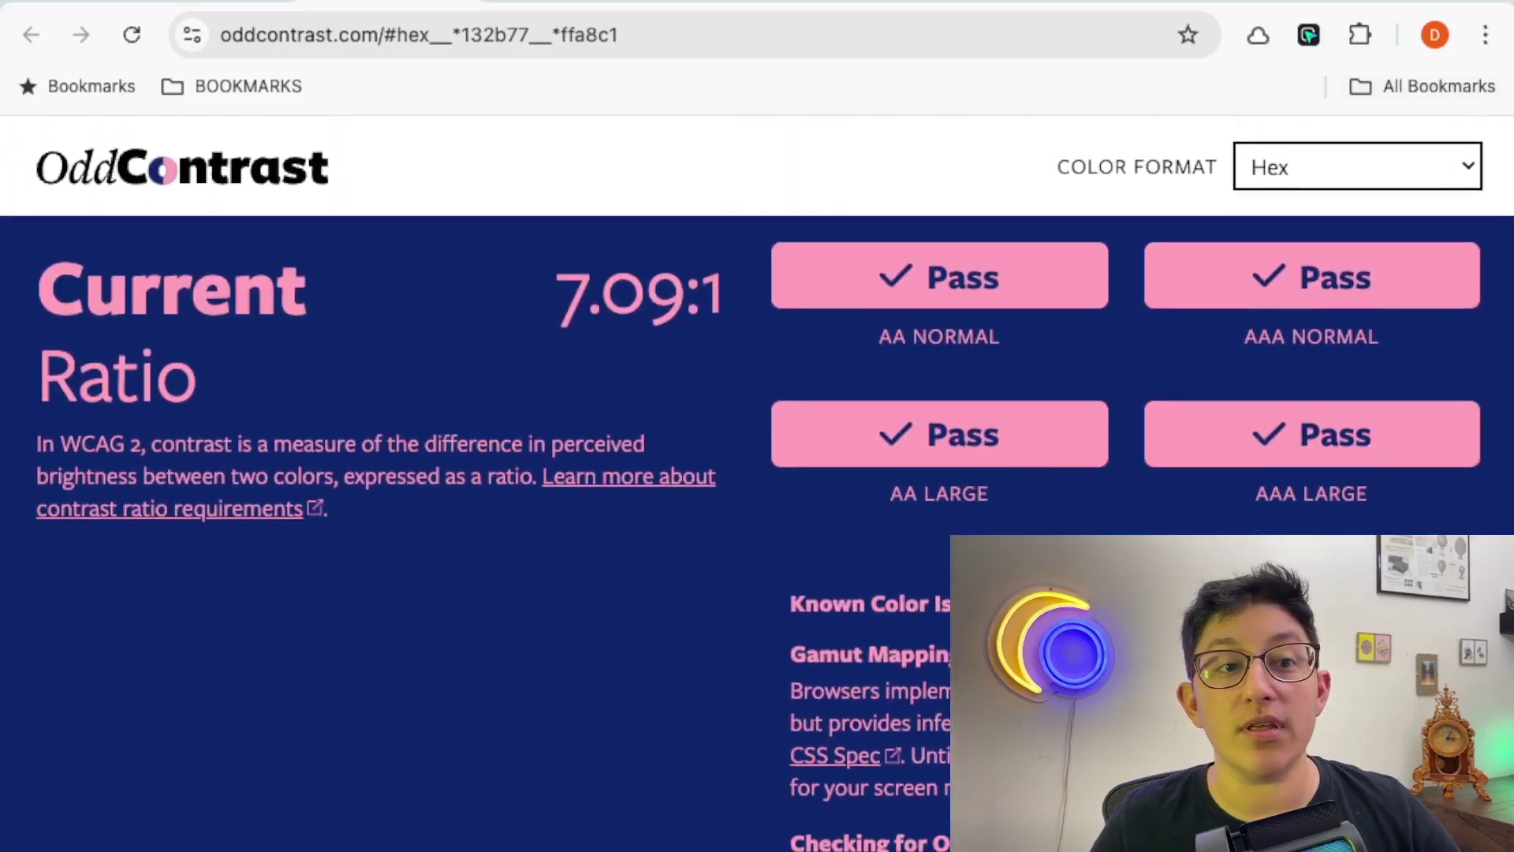
# Step: Show the 7.09:1 colour pair in HSL, then Lab, and move on to Contrast Grid
pyautogui.press('Down')
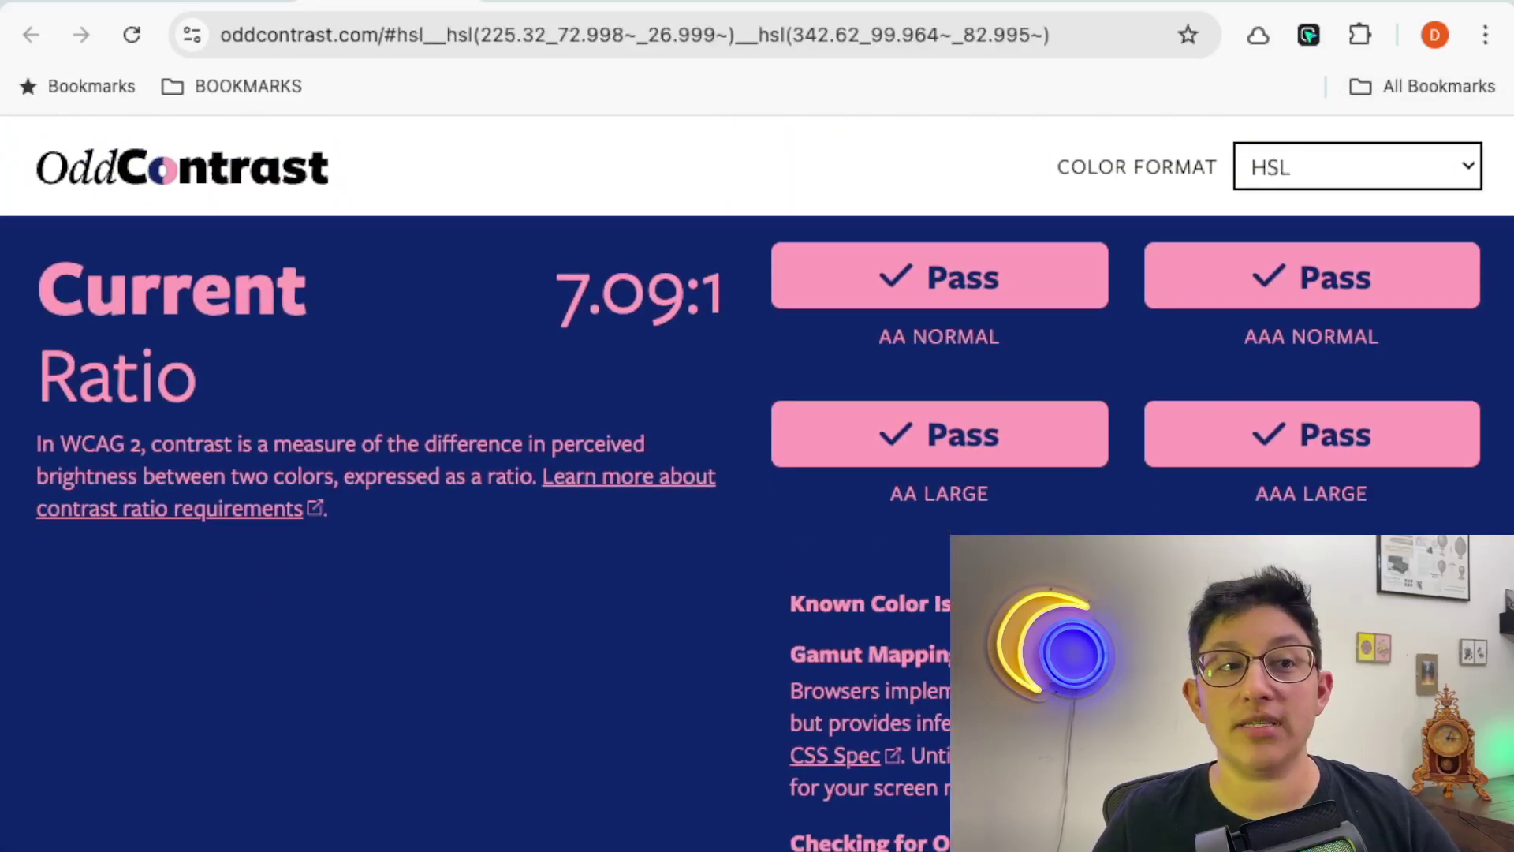
pyautogui.scroll(-10, 757, 473)
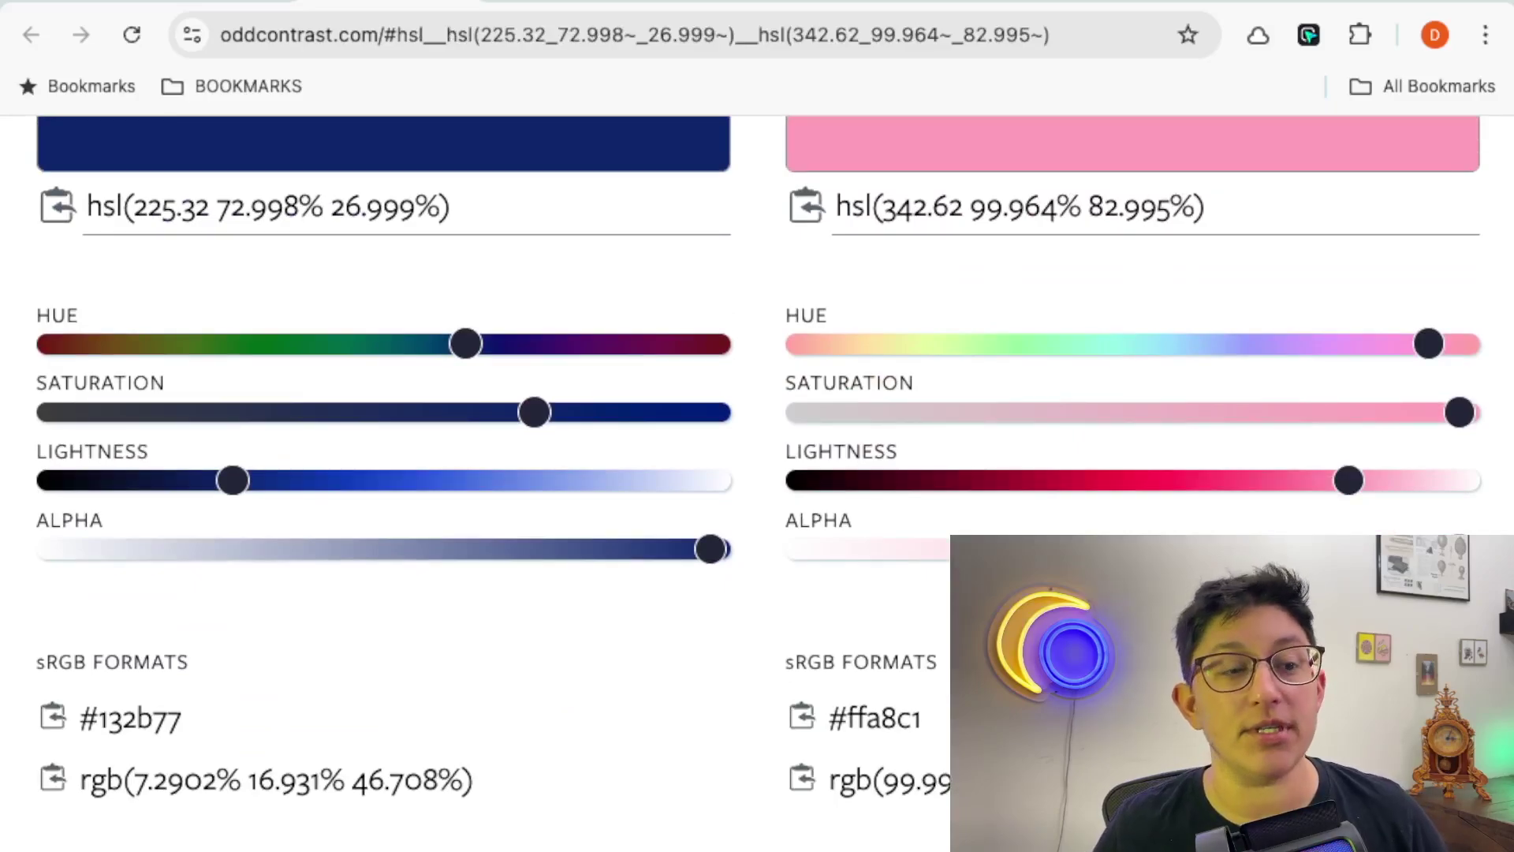
pyautogui.scroll(-4, 757, 473)
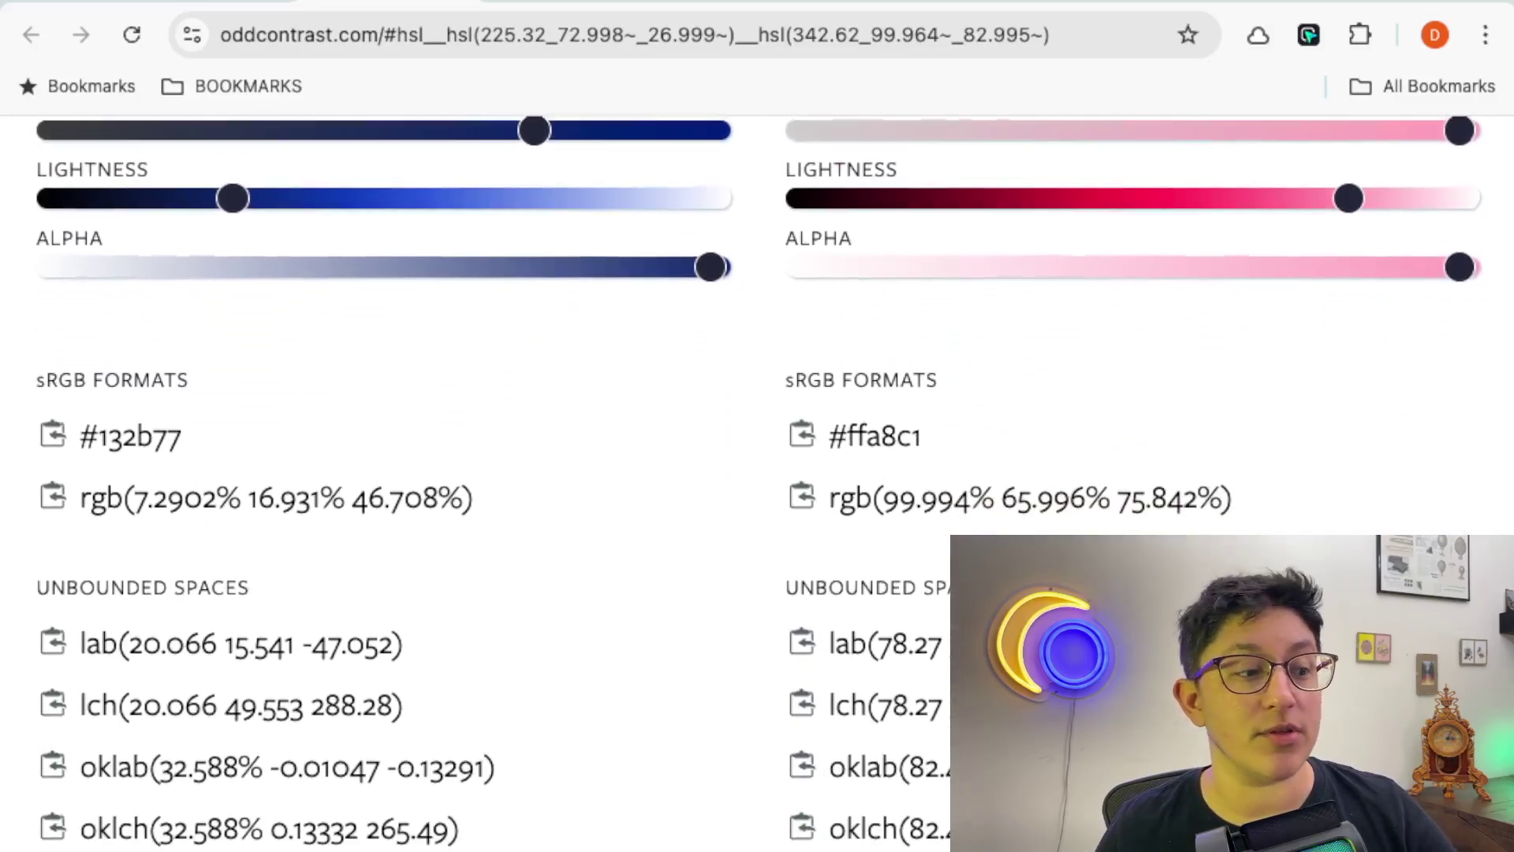
pyautogui.scroll(15, 757, 473)
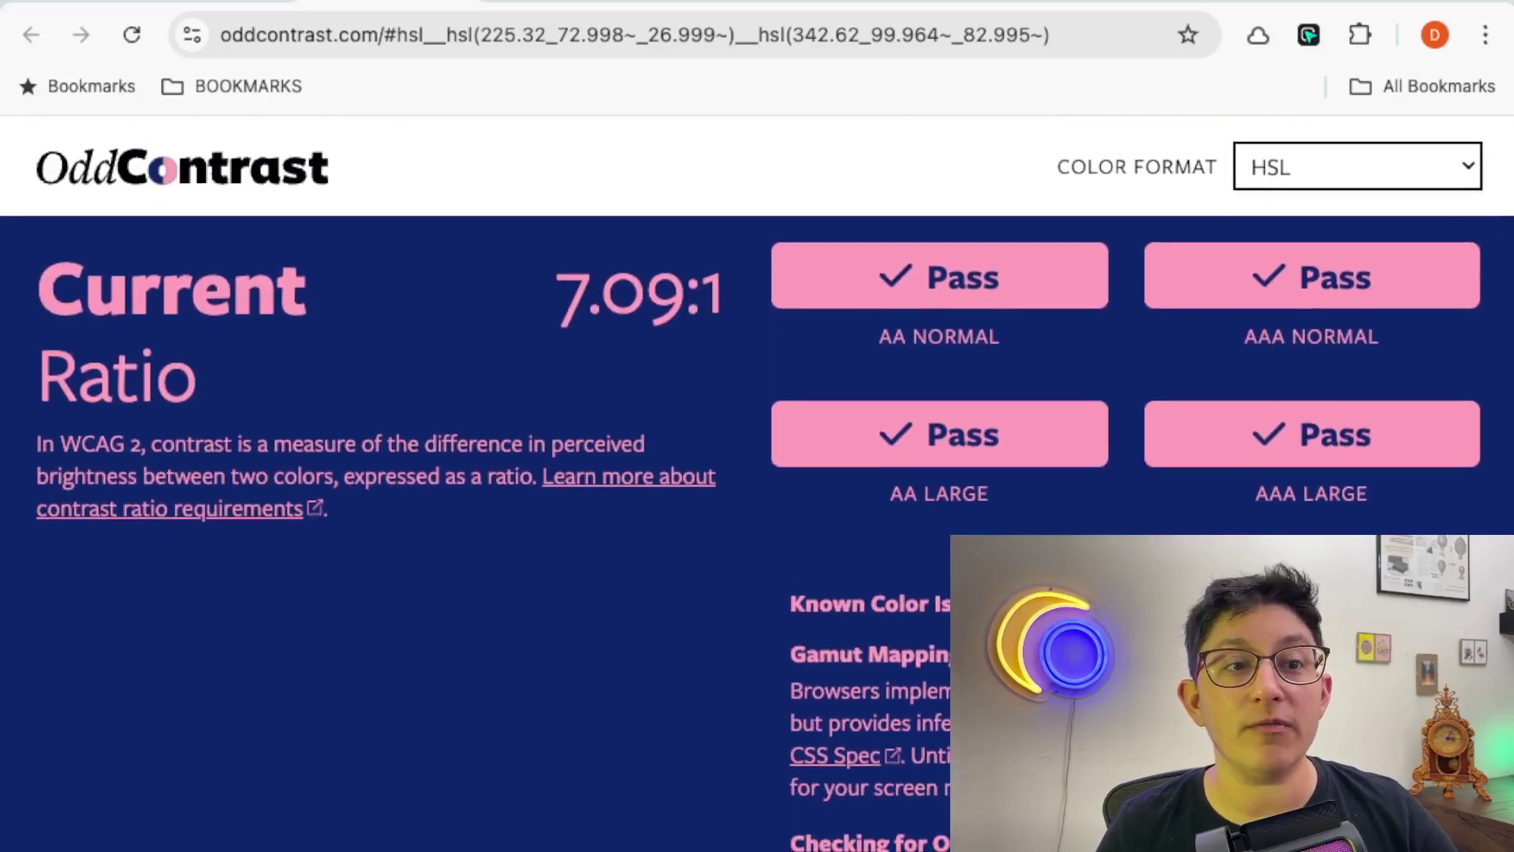
pyautogui.press('l')
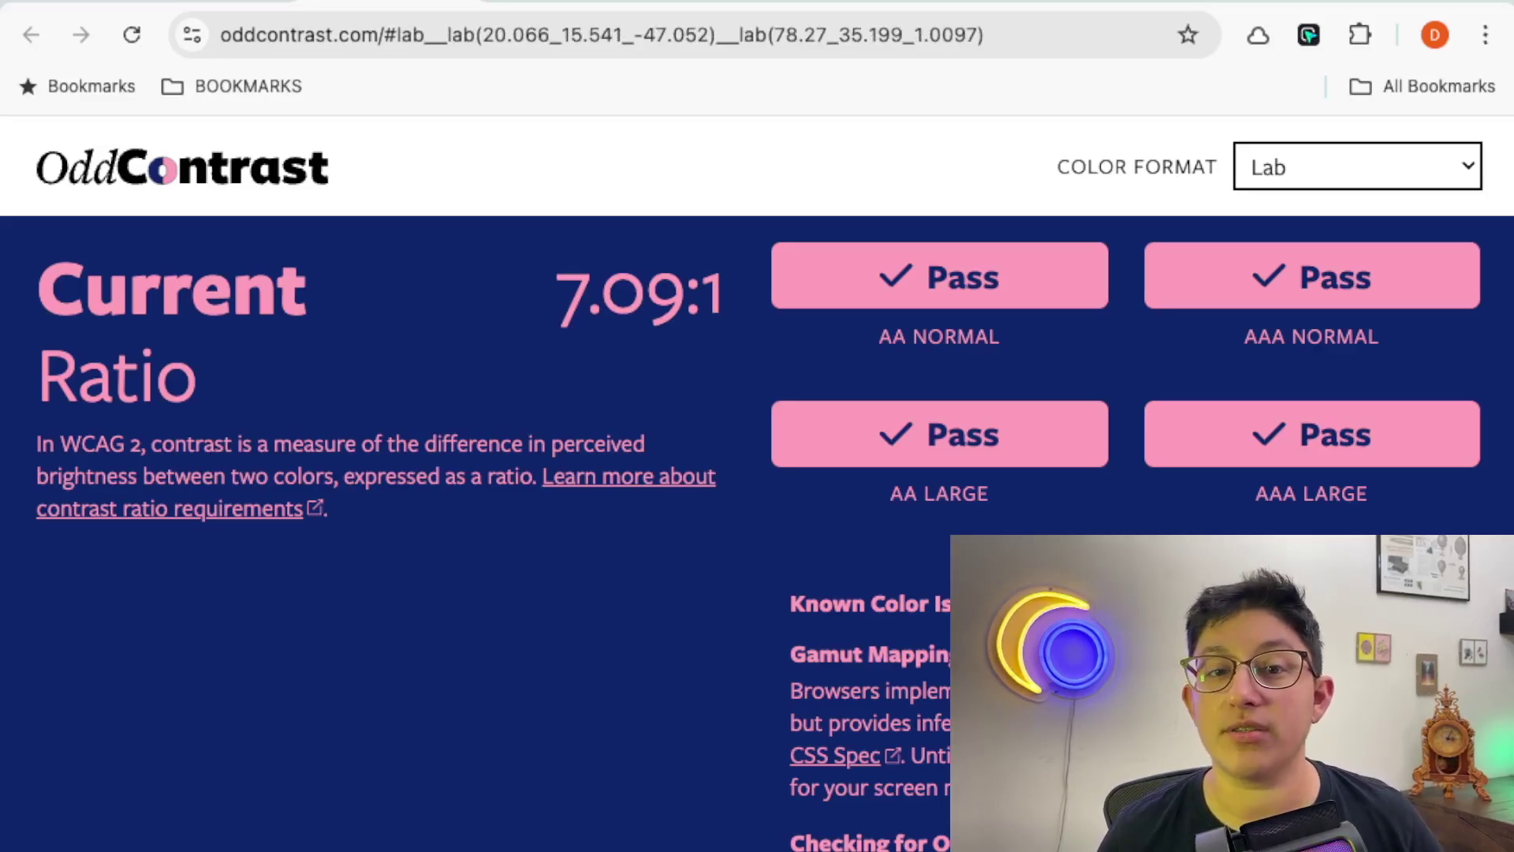
pyautogui.hotkey('ctrl', 'Tab')
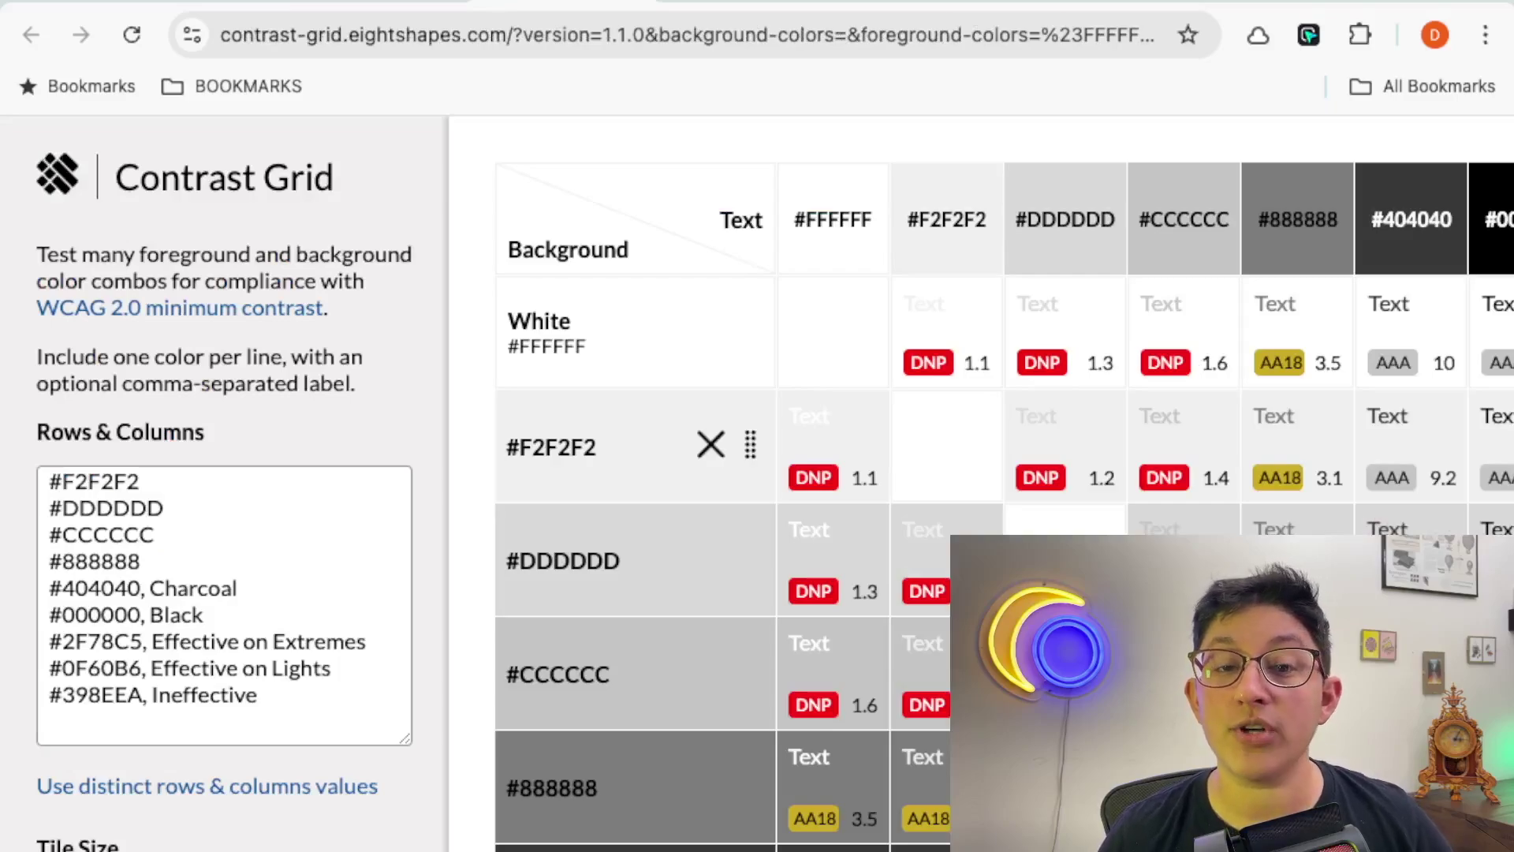
pyautogui.hscroll(5, 1002, 505)
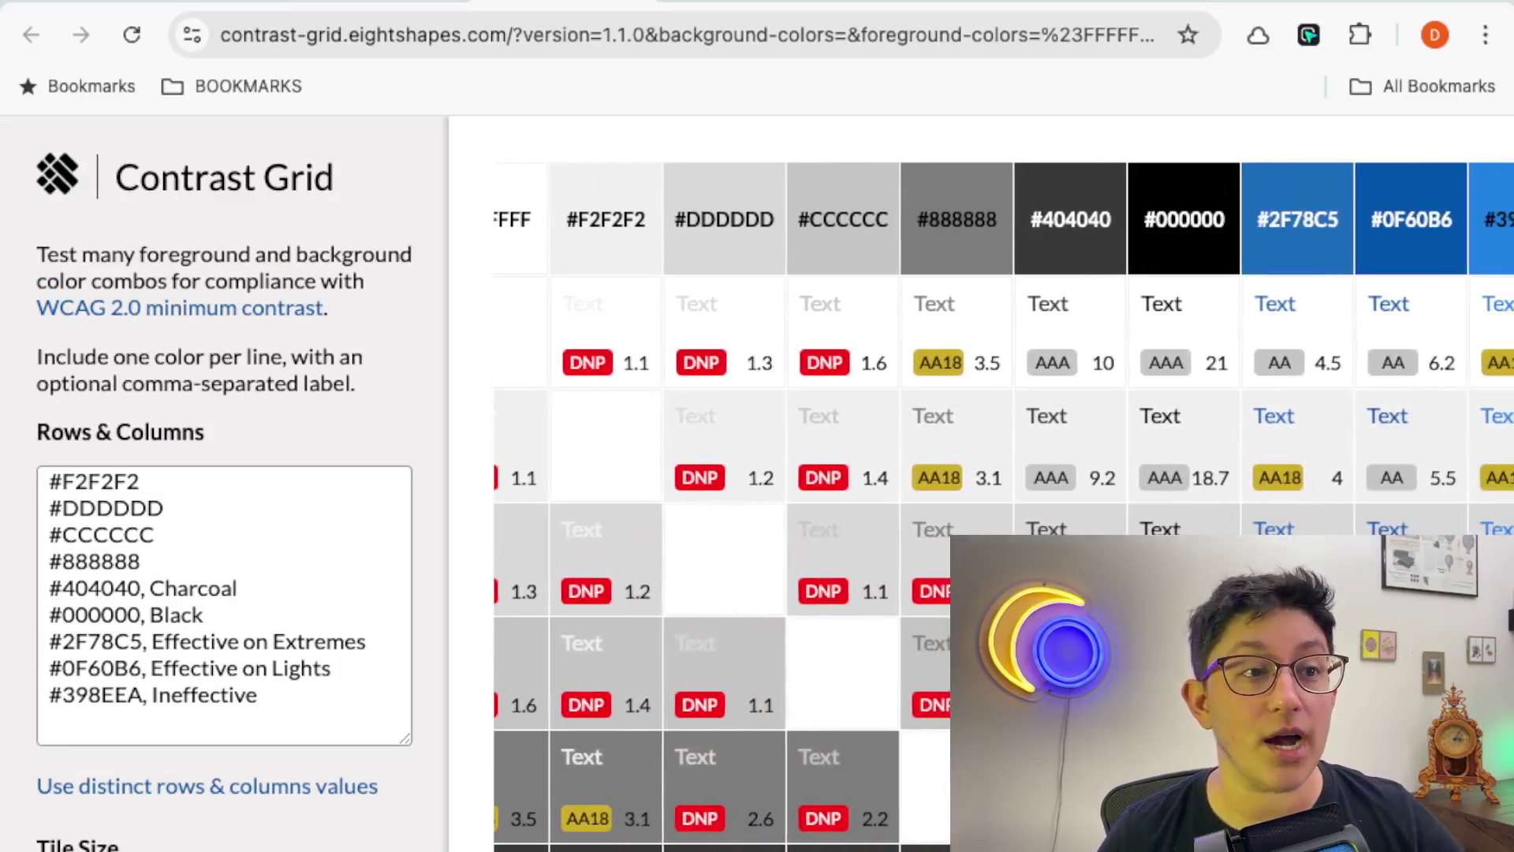
pyautogui.hscroll(1, 1002, 504)
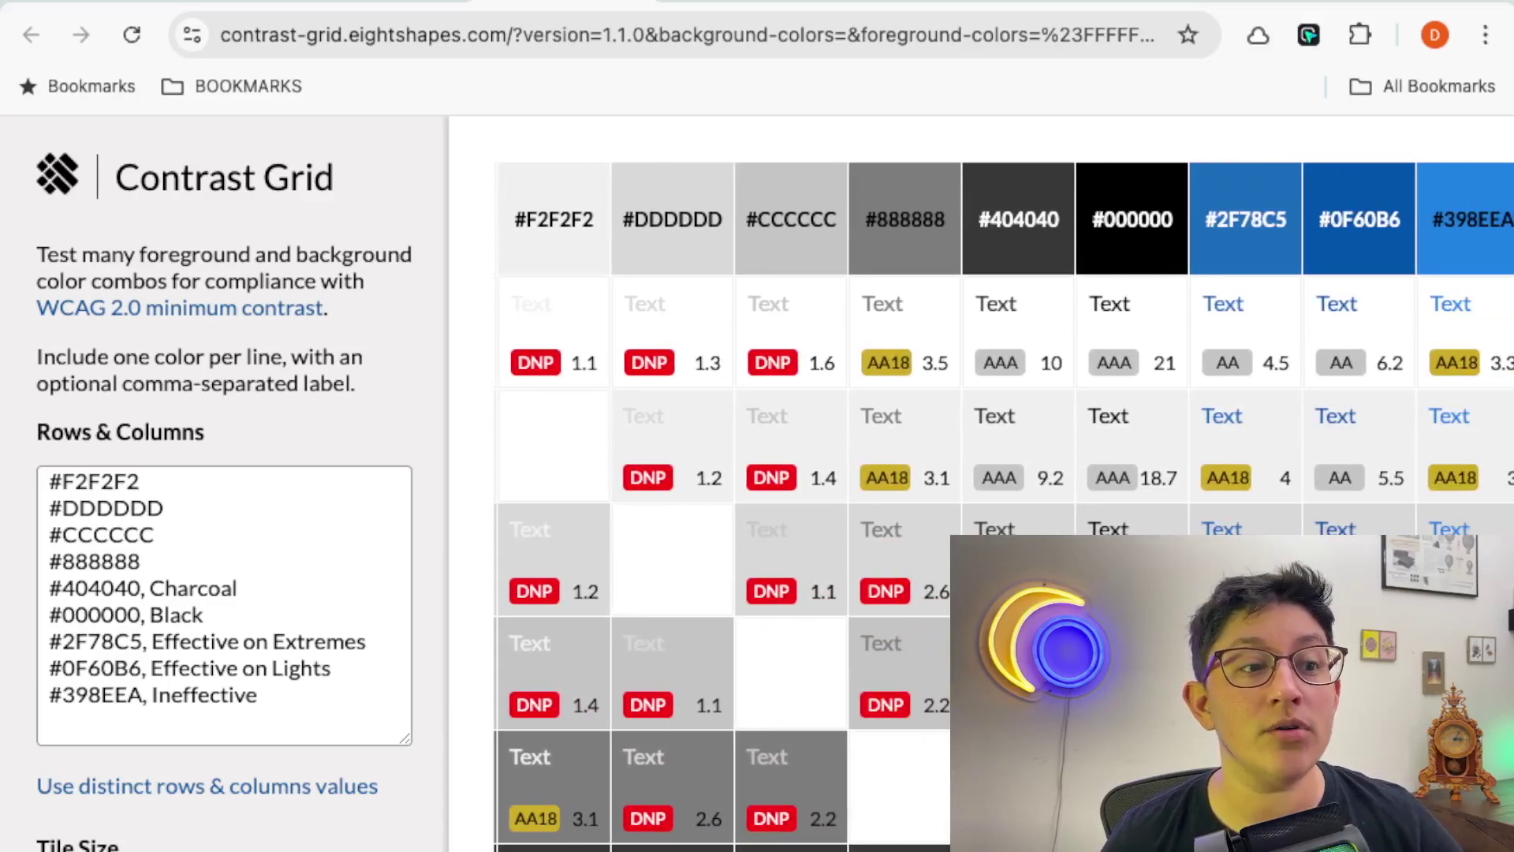
pyautogui.hscroll(-6, 710, 552)
pyautogui.scroll(-3, 710, 553)
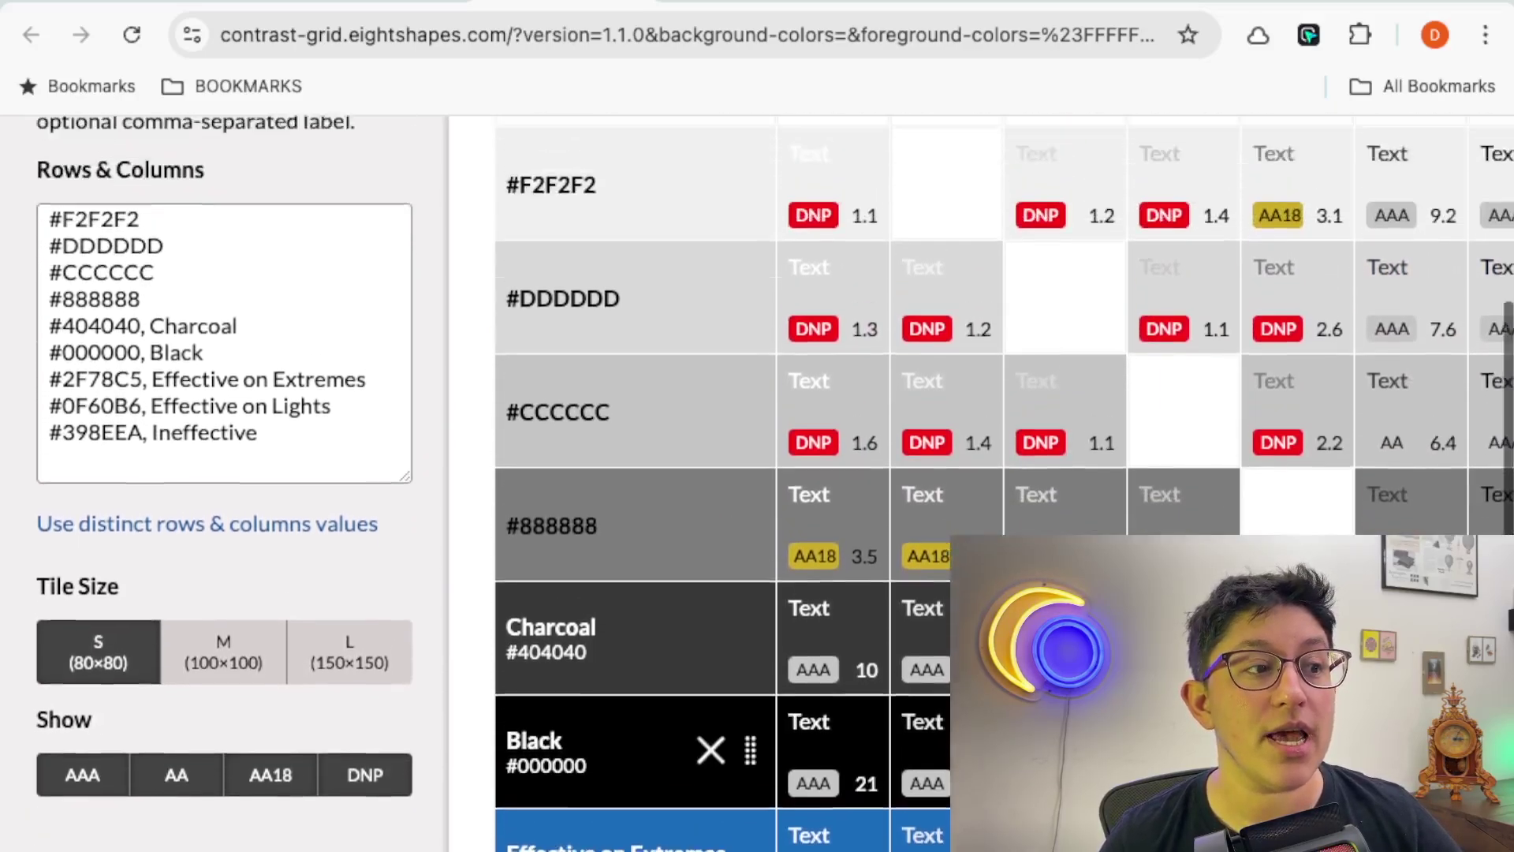
pyautogui.scroll(3, 710, 631)
pyautogui.hscroll(5, 710, 631)
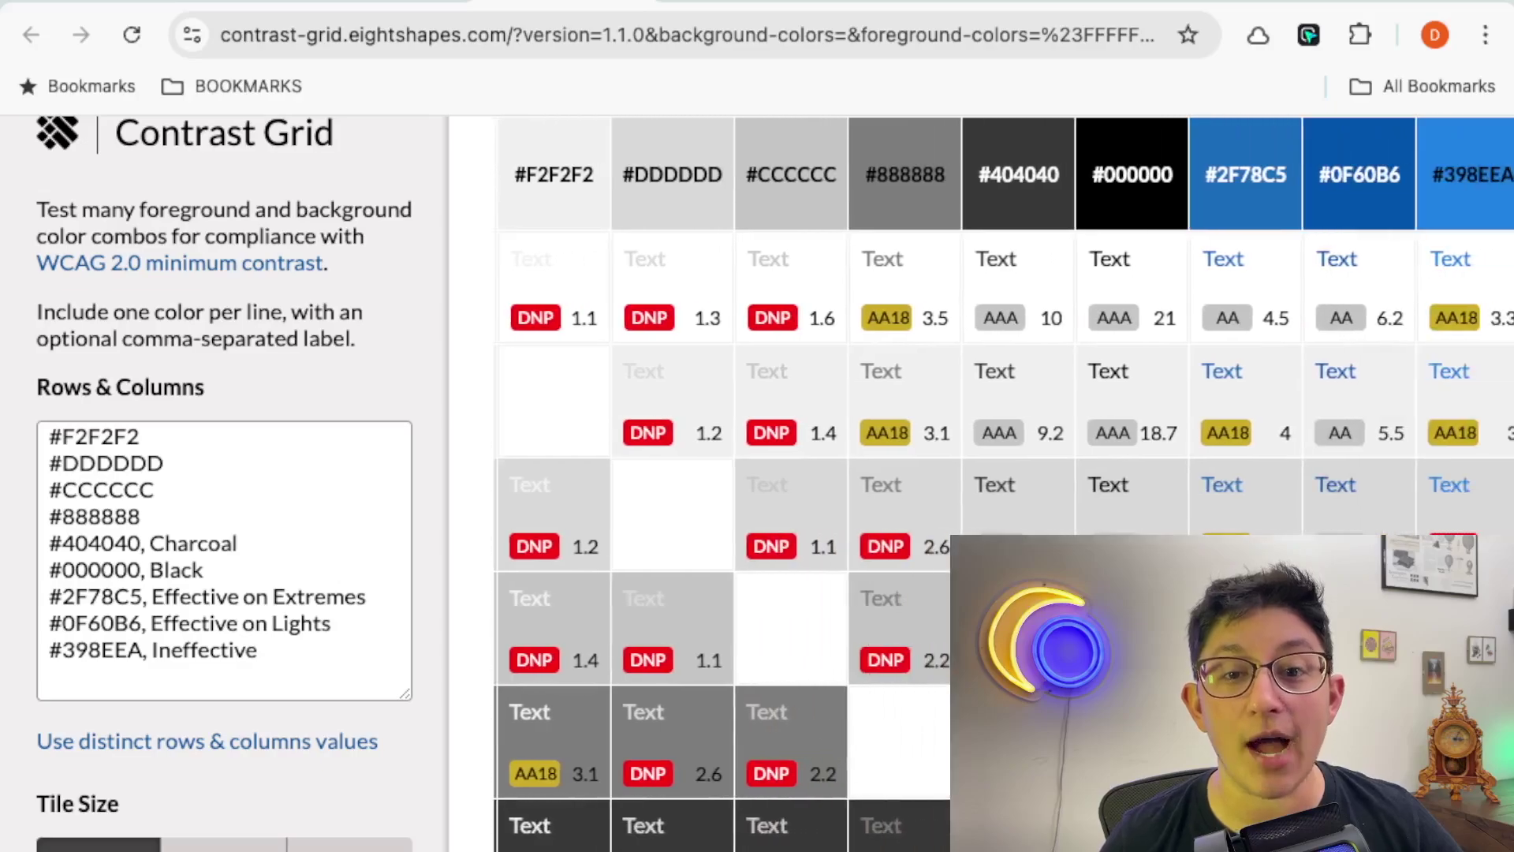
pyautogui.scroll(-5, 709, 474)
pyautogui.scroll(6, 710, 474)
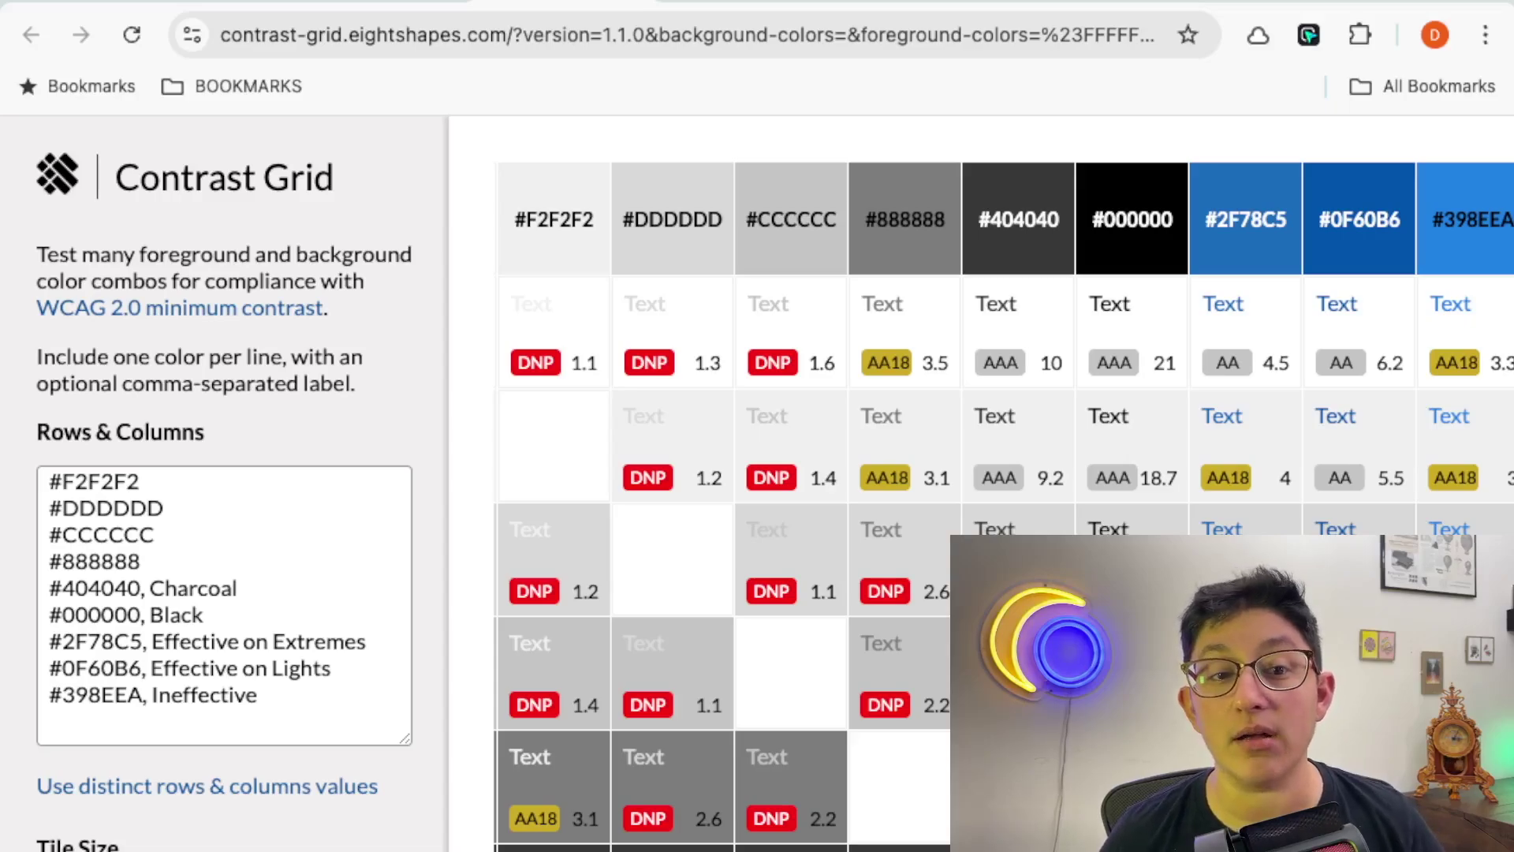
pyautogui.hscroll(-5, 1002, 505)
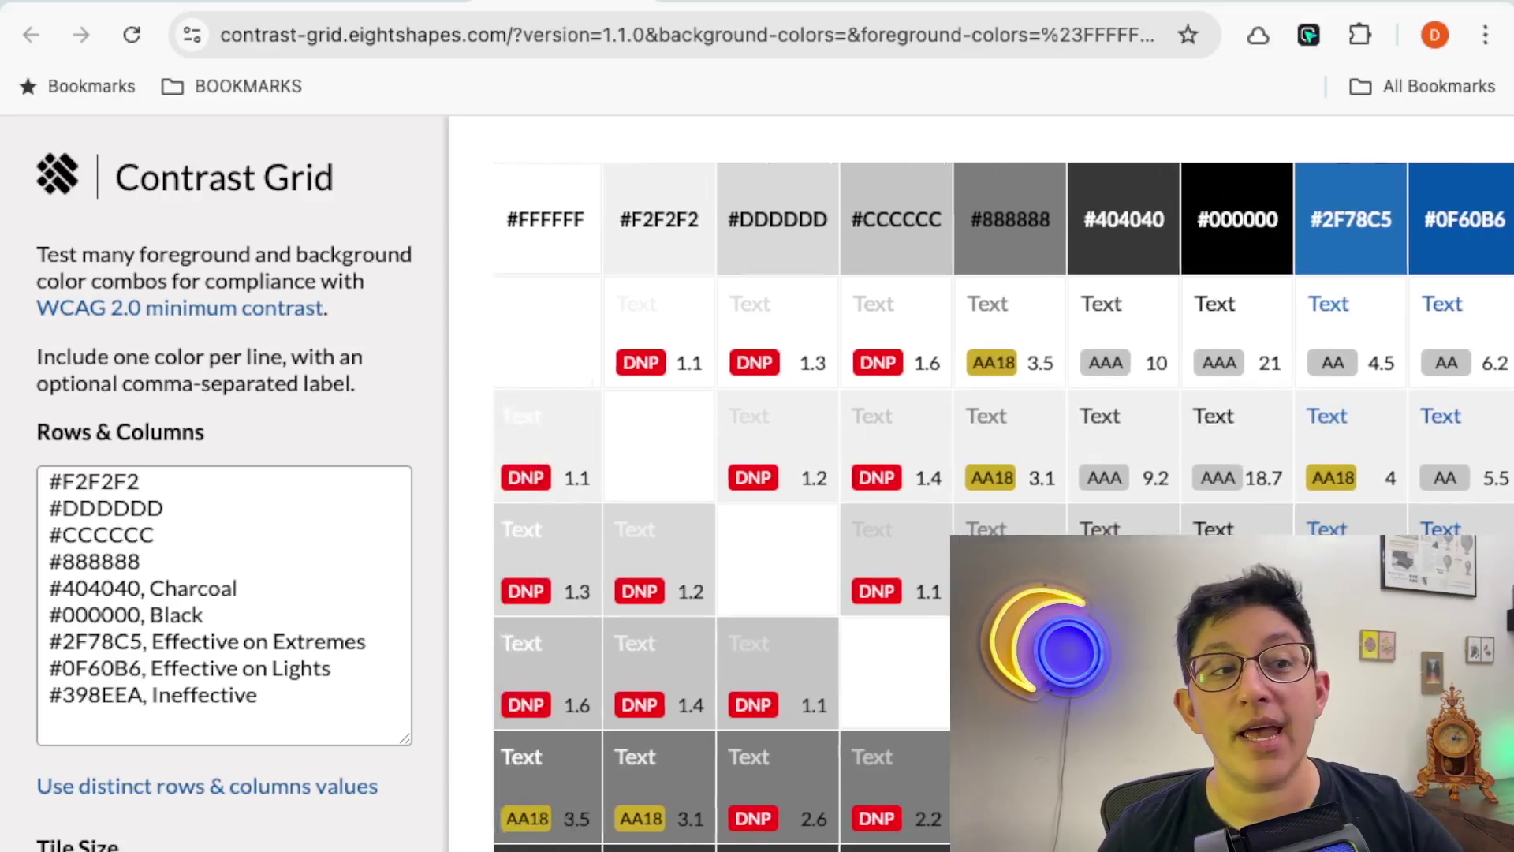
pyautogui.moveTo(631, 560)
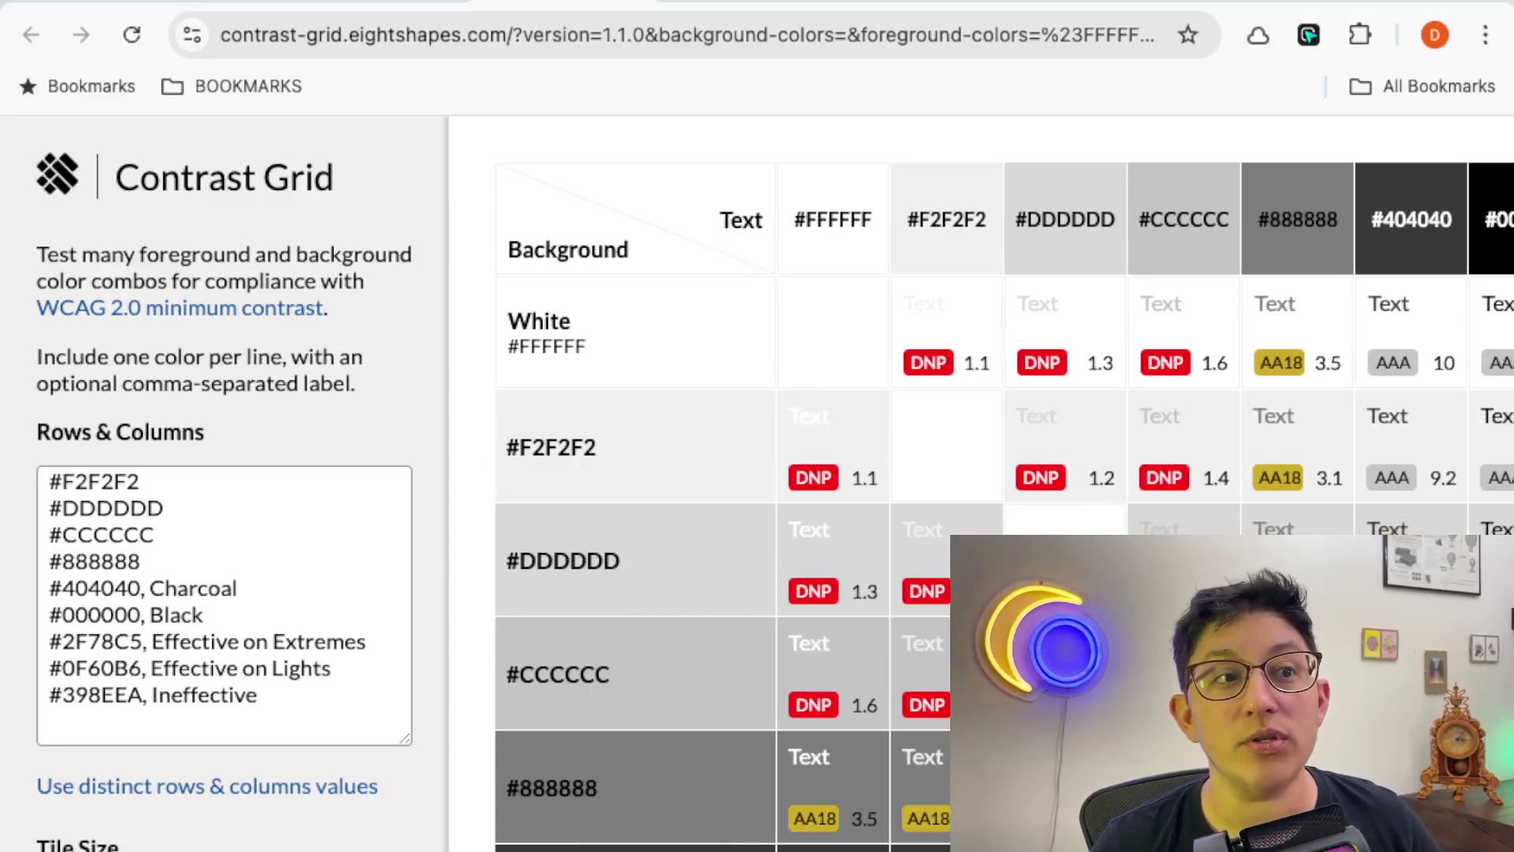
pyautogui.hotkey('ctrl', 'Tab')
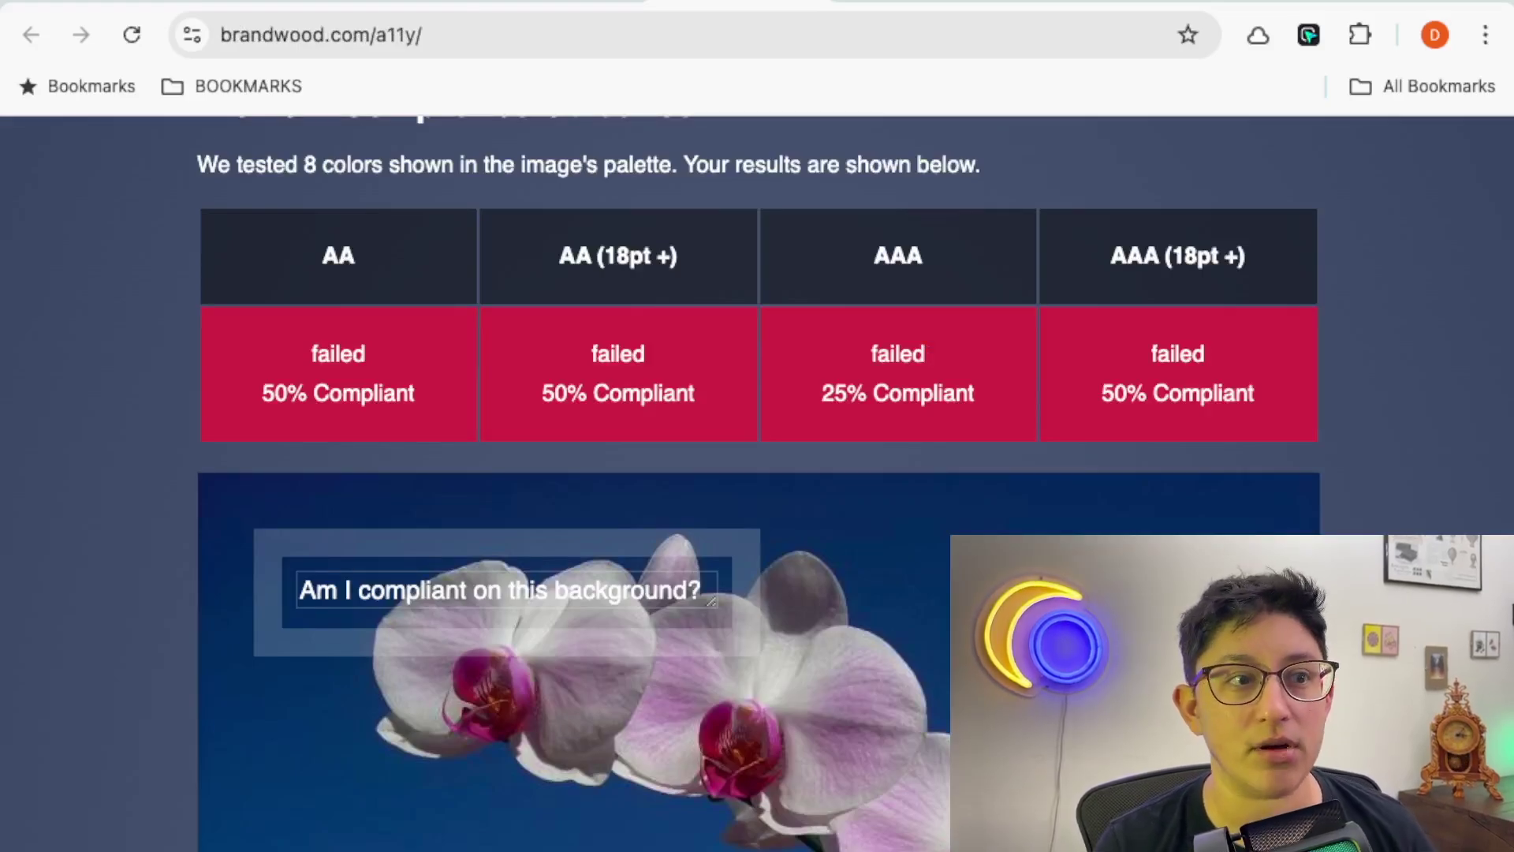
# Step: Review the brandwood a11y intro, then the results table for the text over the orchid image
pyautogui.scroll(5, 757, 481)
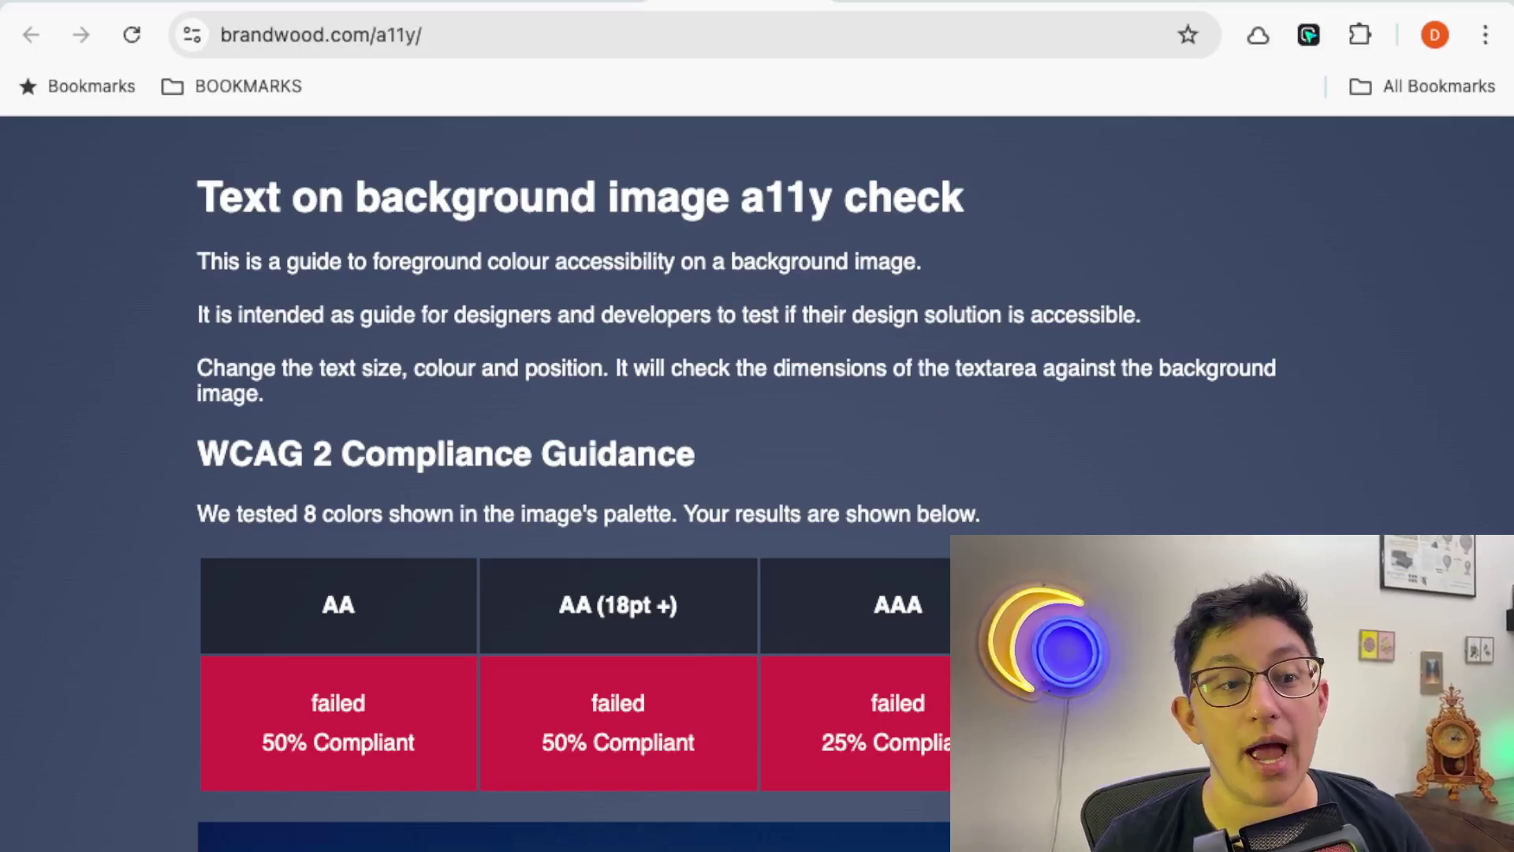
pyautogui.scroll(-5, 757, 489)
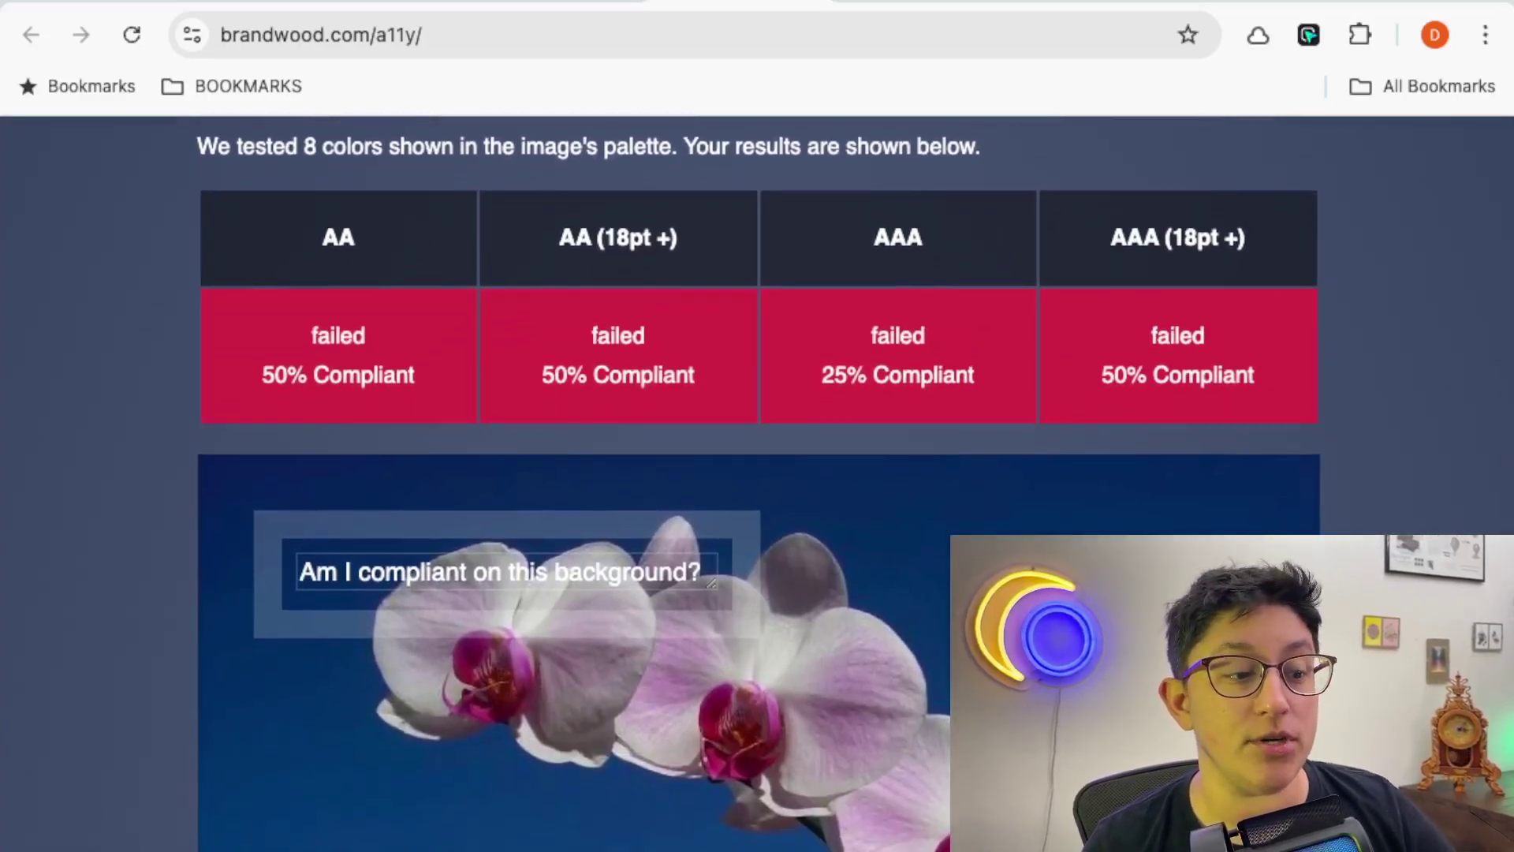
pyautogui.scroll(-1, 758, 482)
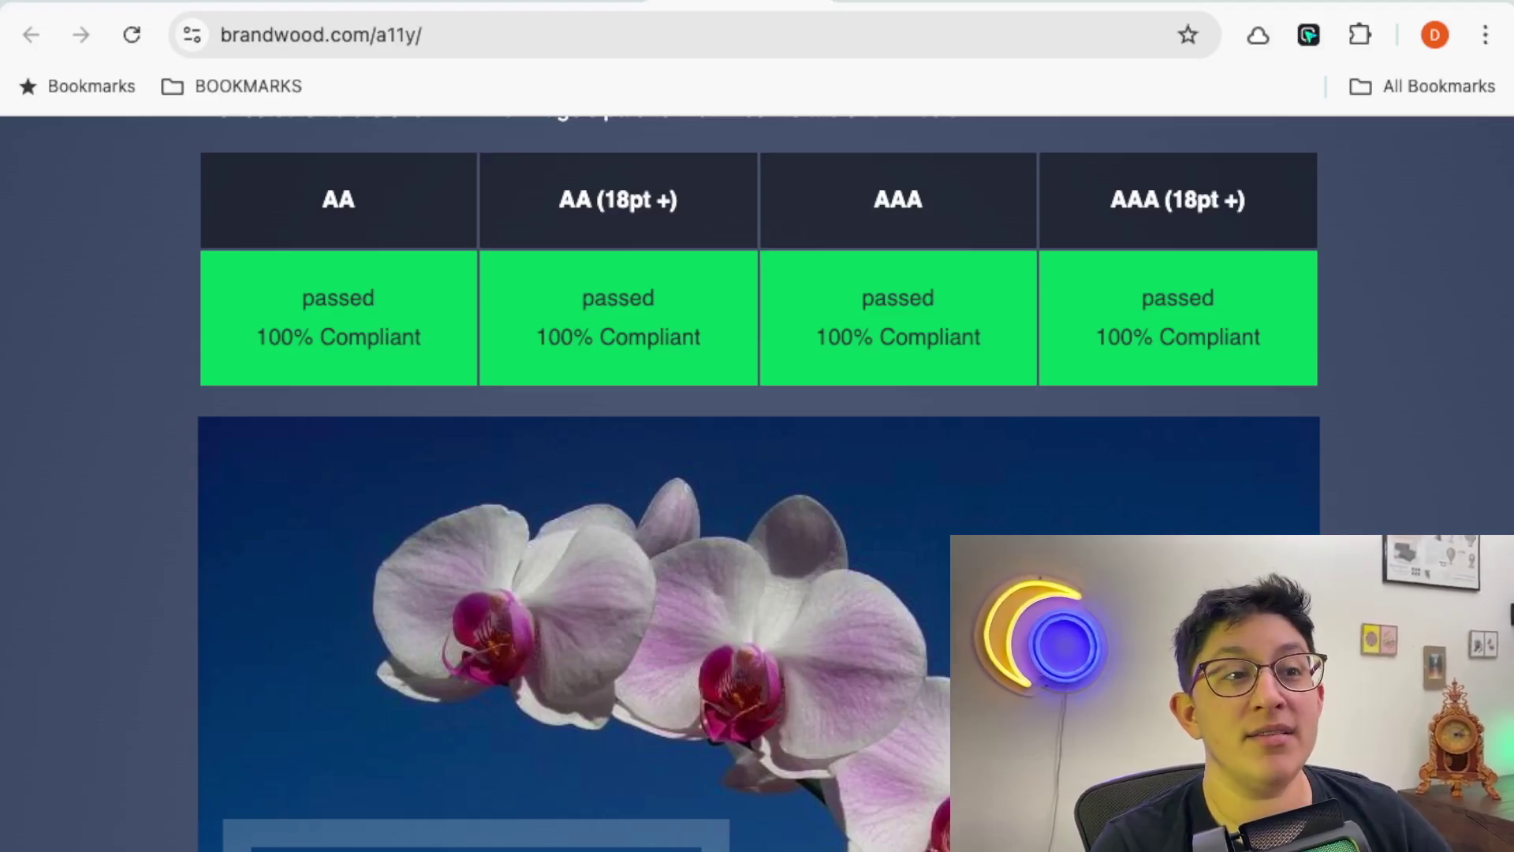
# Step: View the repositioned text box, then switch to the Hemingway Editor tab
pyautogui.scroll(-2, 757, 473)
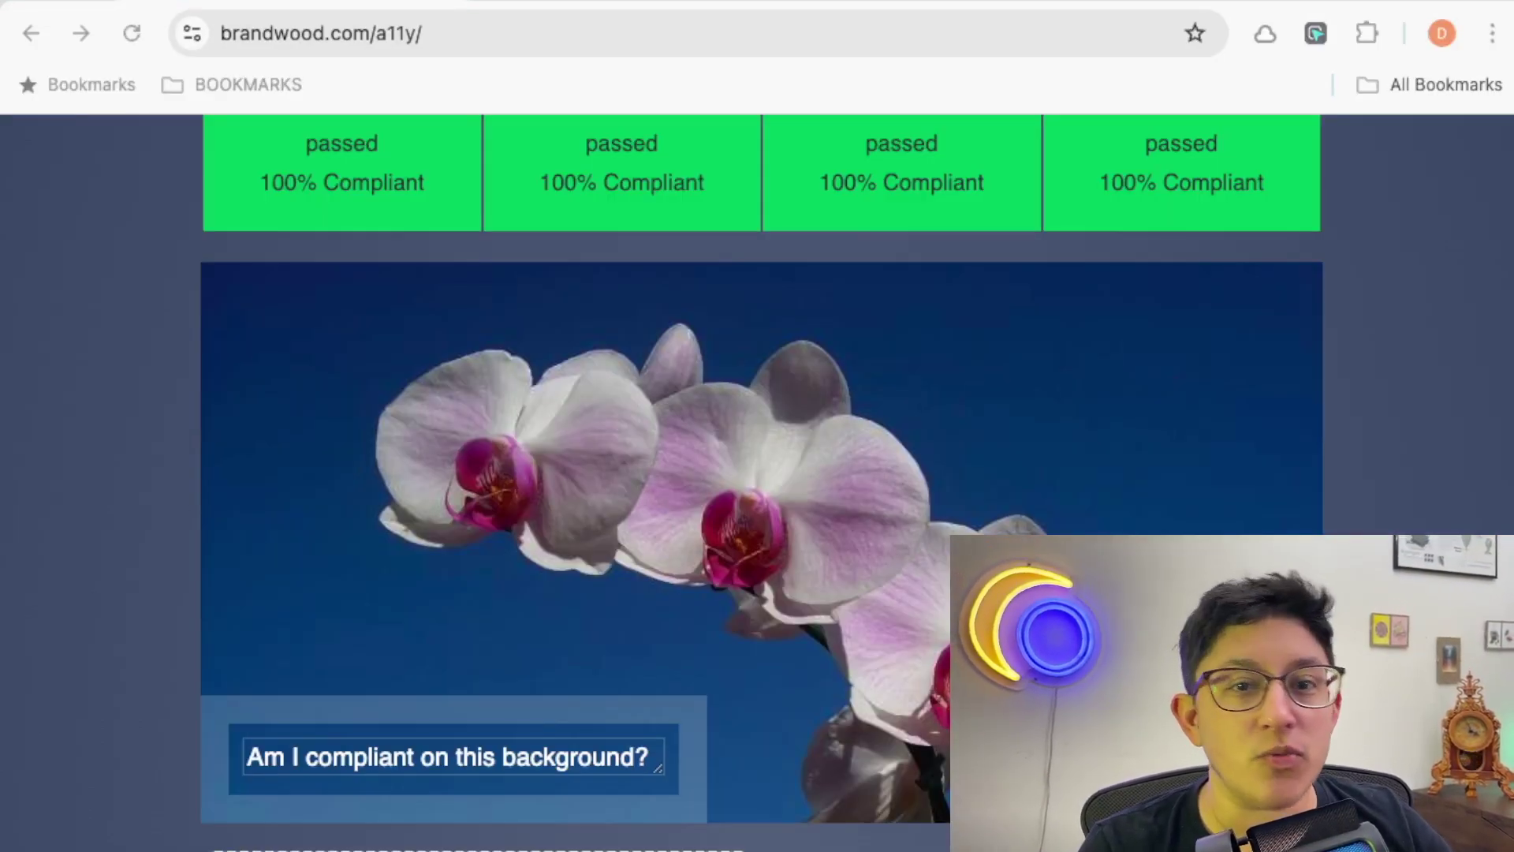
pyautogui.hotkey('ctrl', 'Tab')
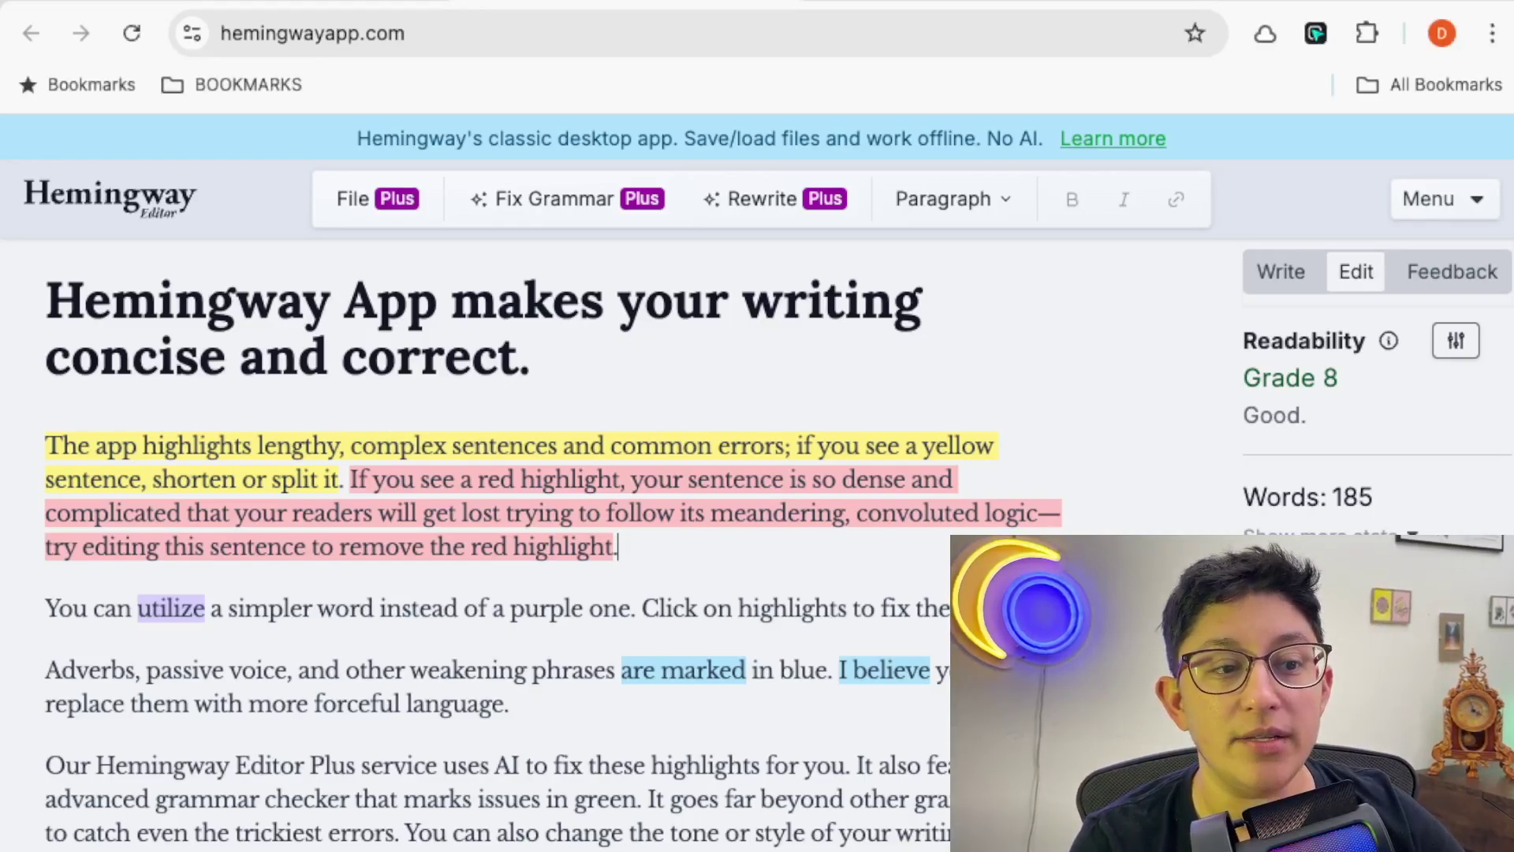
# Step: Check the 'I believe' advice, then replace 'utilize' with 'use' in the sample text
pyautogui.click(886, 670)
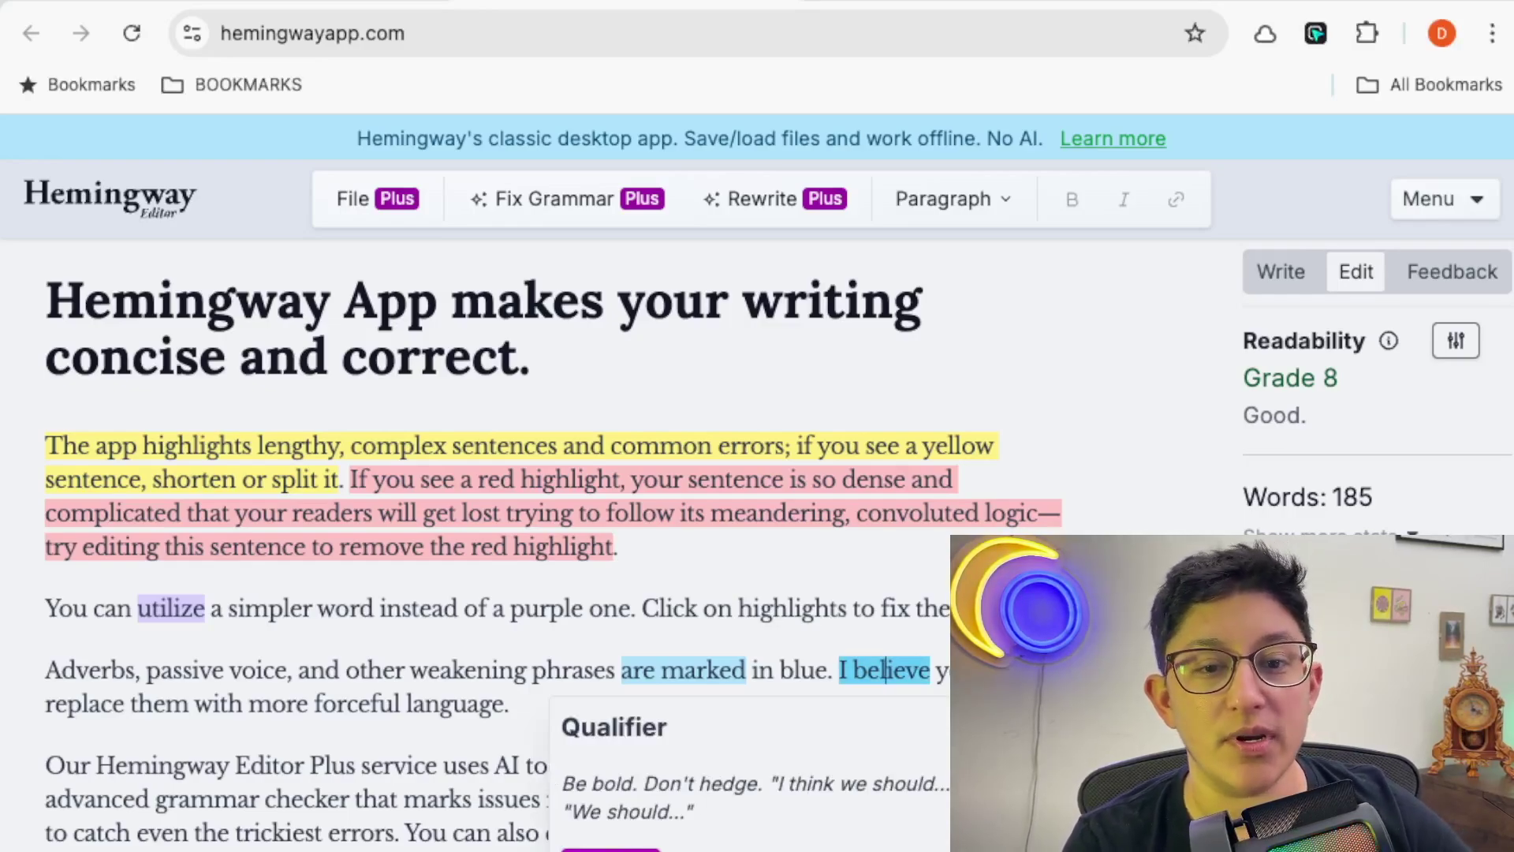
pyautogui.click(152, 608)
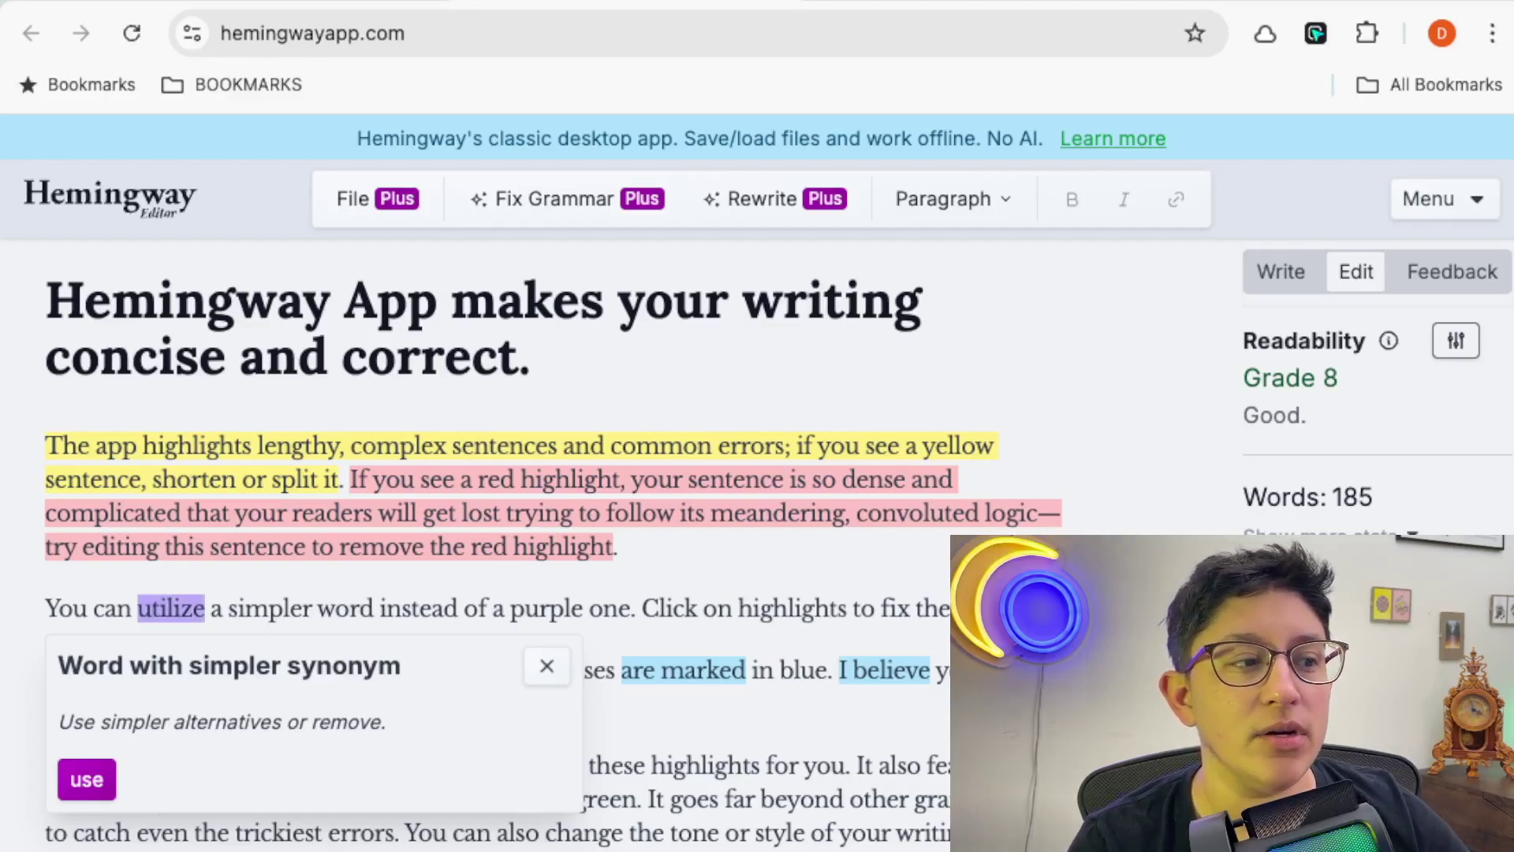
pyautogui.click(87, 780)
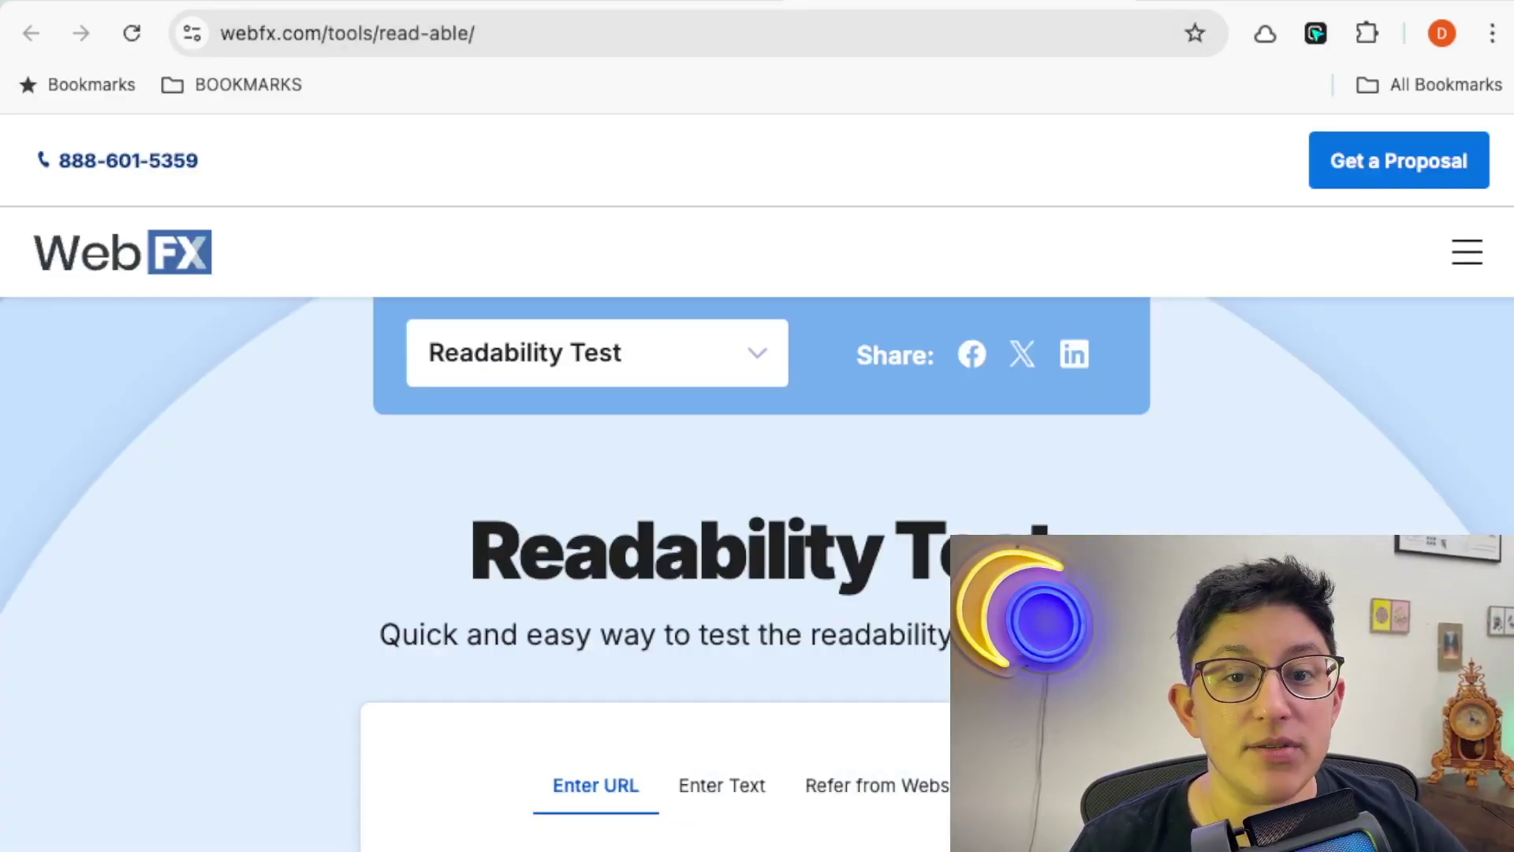
# Step: Switch WebFX Readability Test to Enter Text mode with the cursor in the empty text area
pyautogui.scroll(-6, 757, 474)
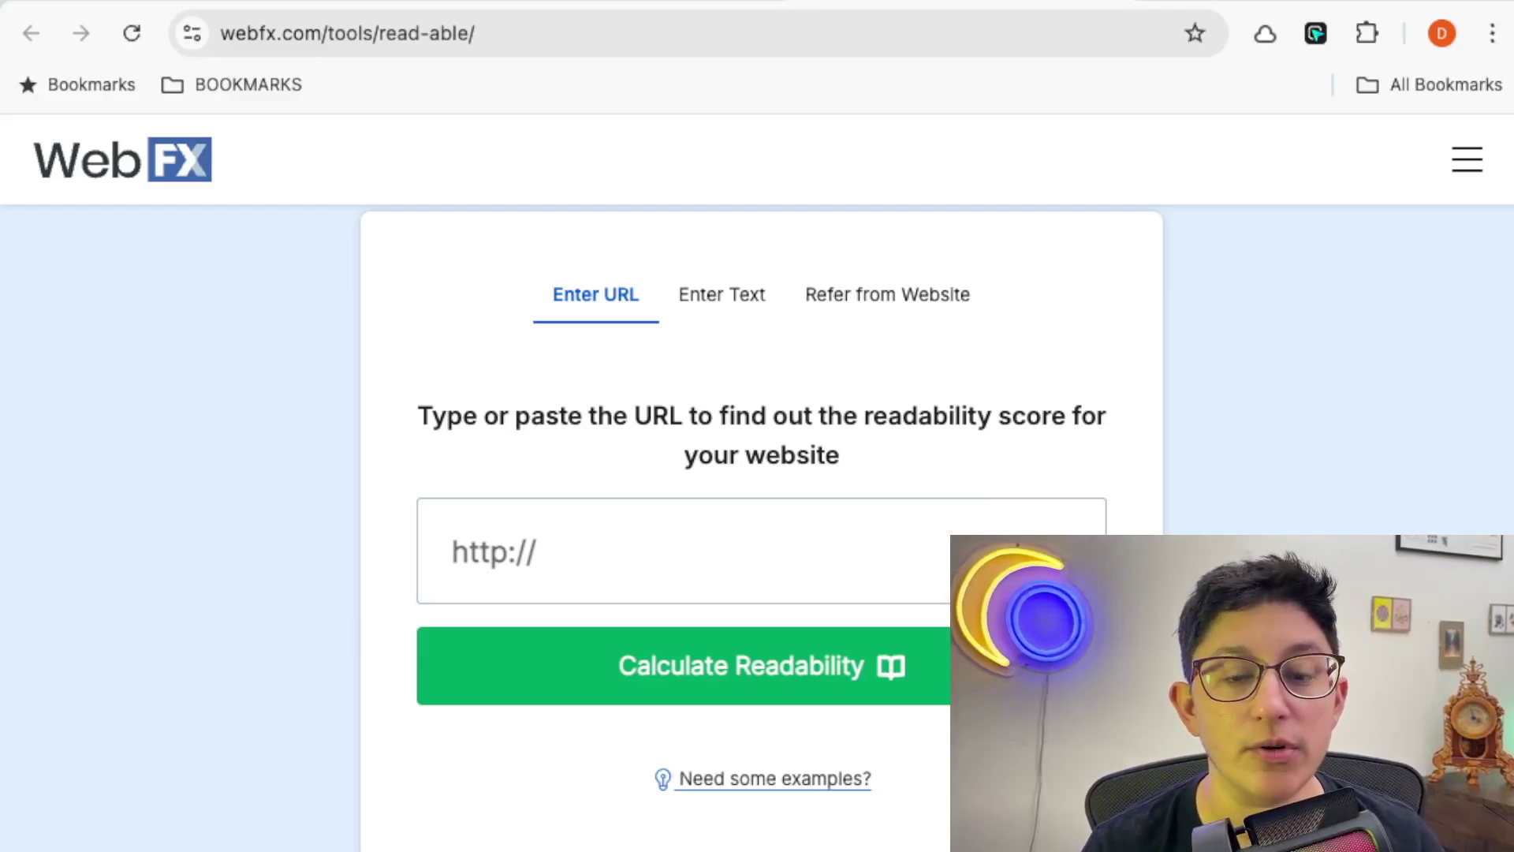
pyautogui.scroll(1, 761, 529)
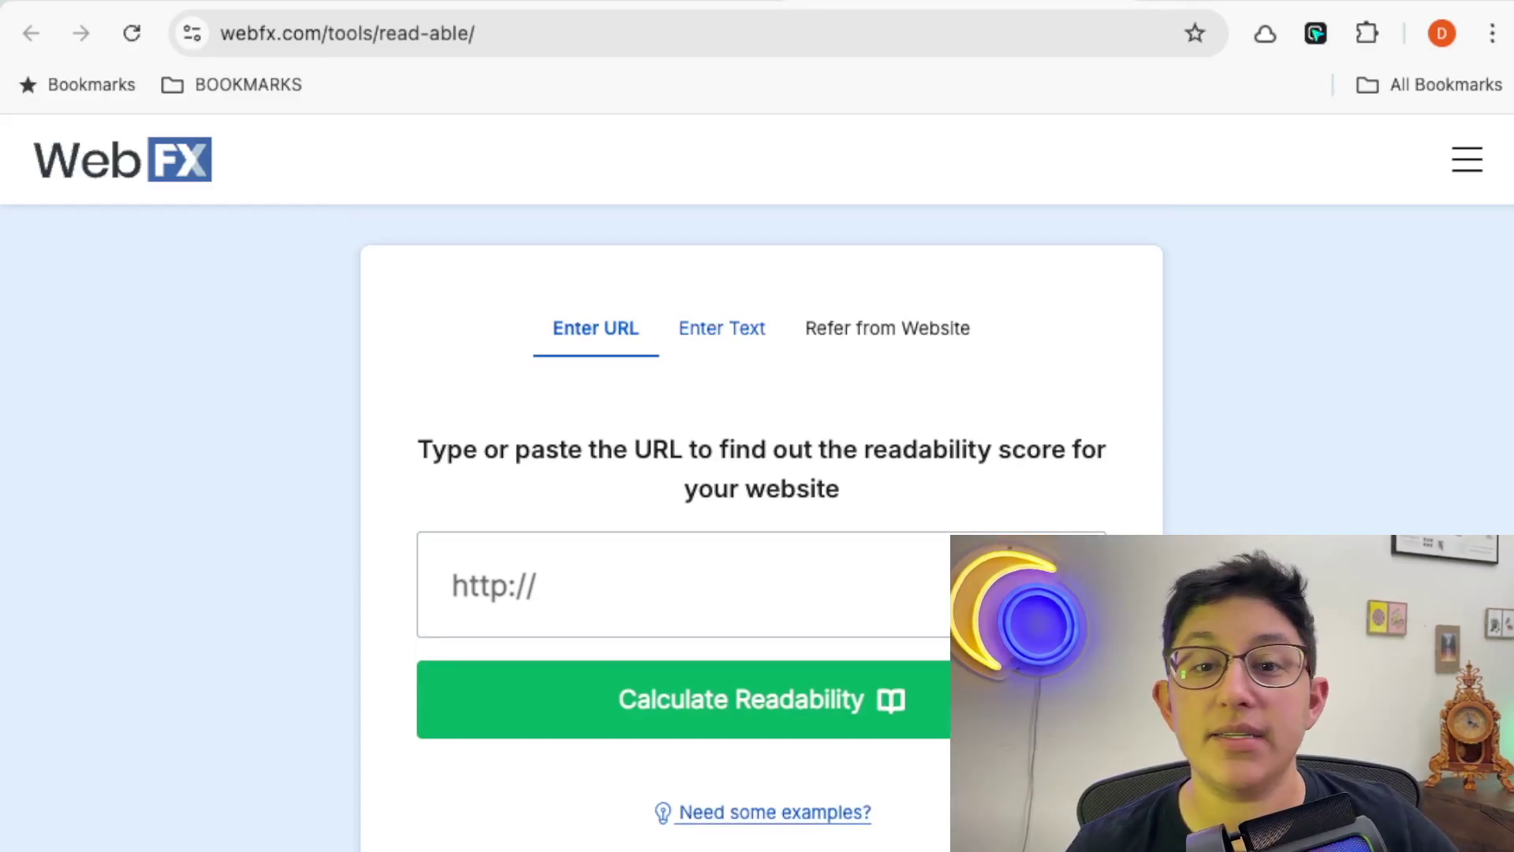
pyautogui.click(722, 328)
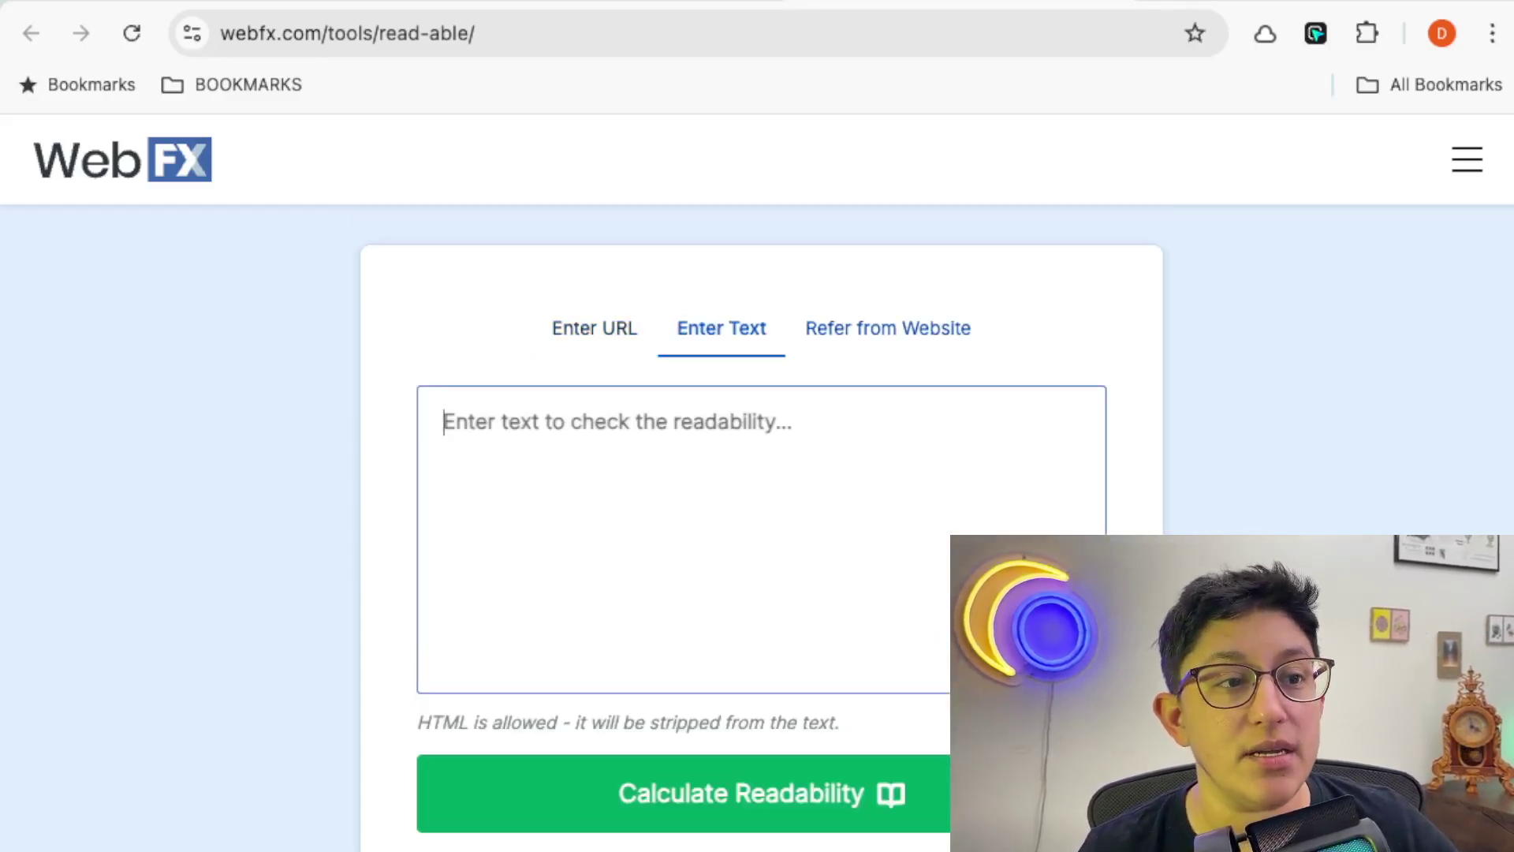
pyautogui.click(443, 422)
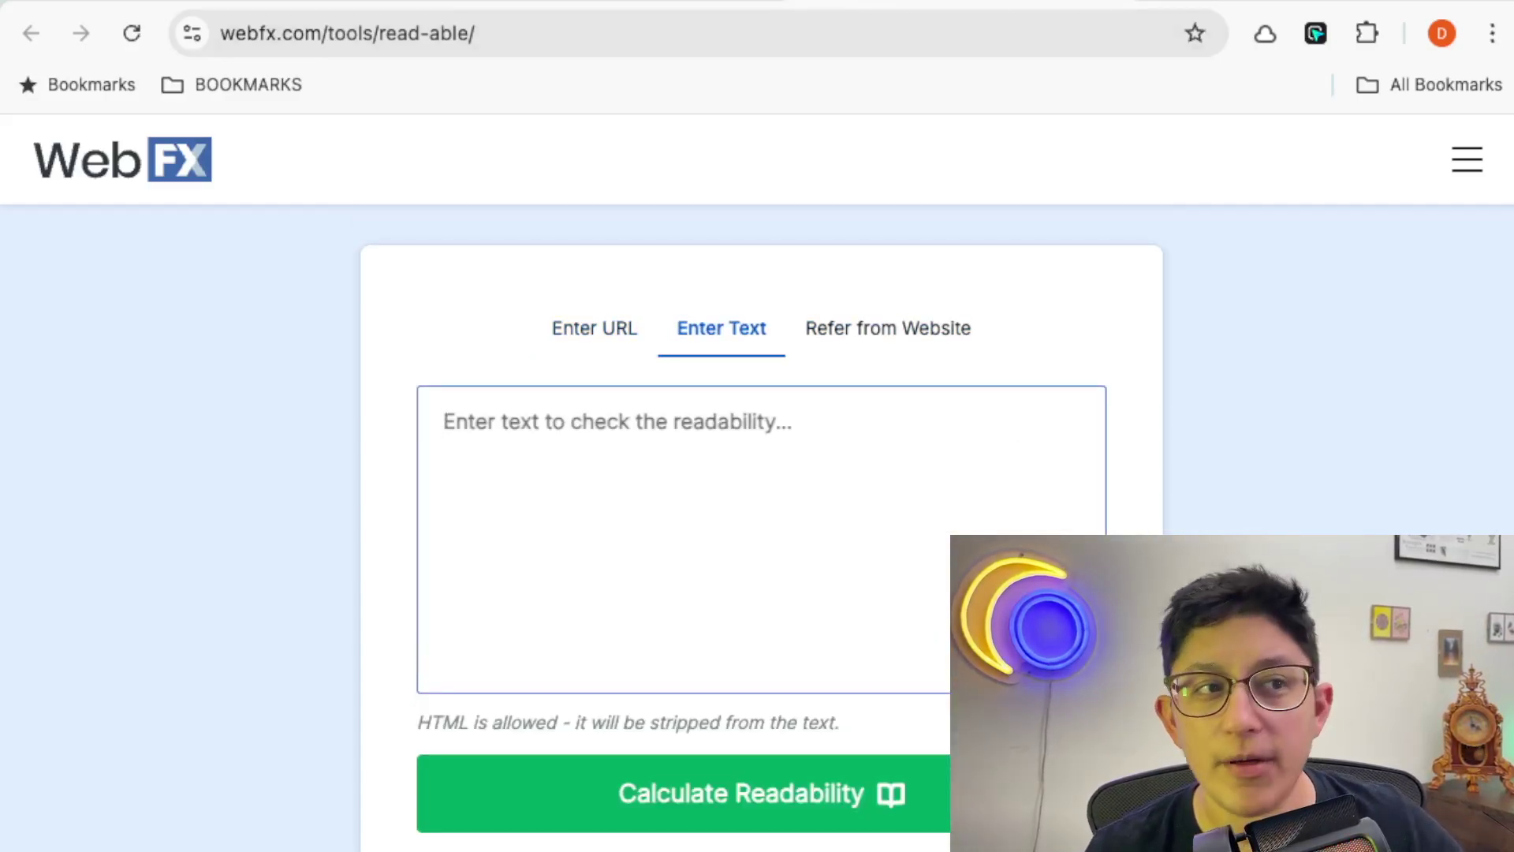